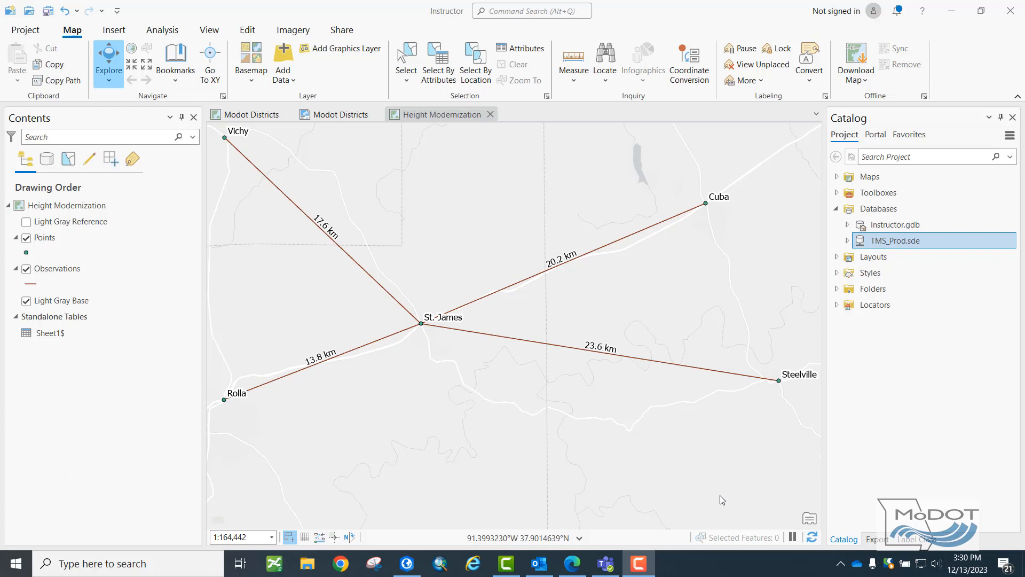
# Insert a new 2D map into the project.
pyautogui.click(115, 31)
pyautogui.click(29, 70)
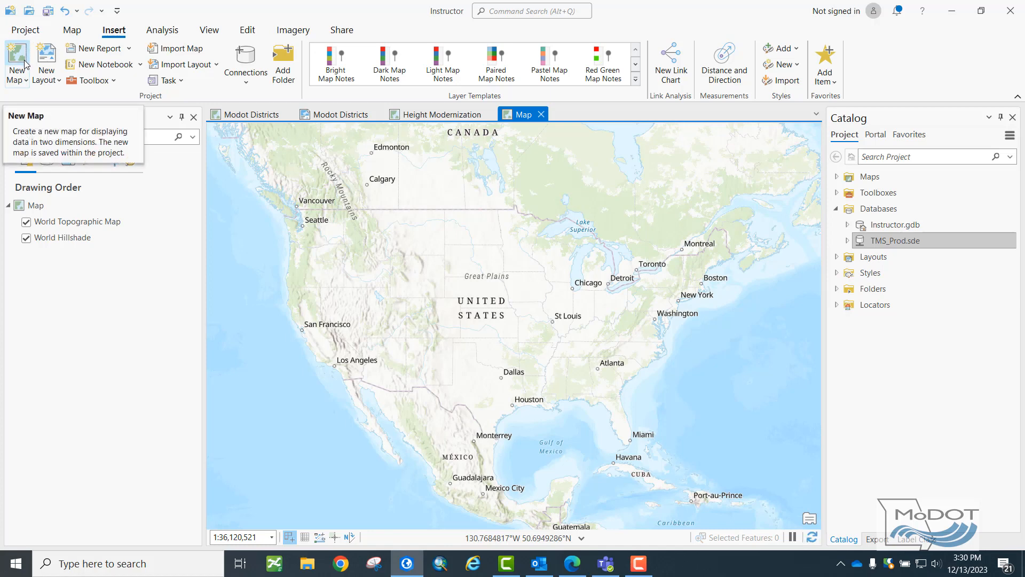
pyautogui.click(21, 80)
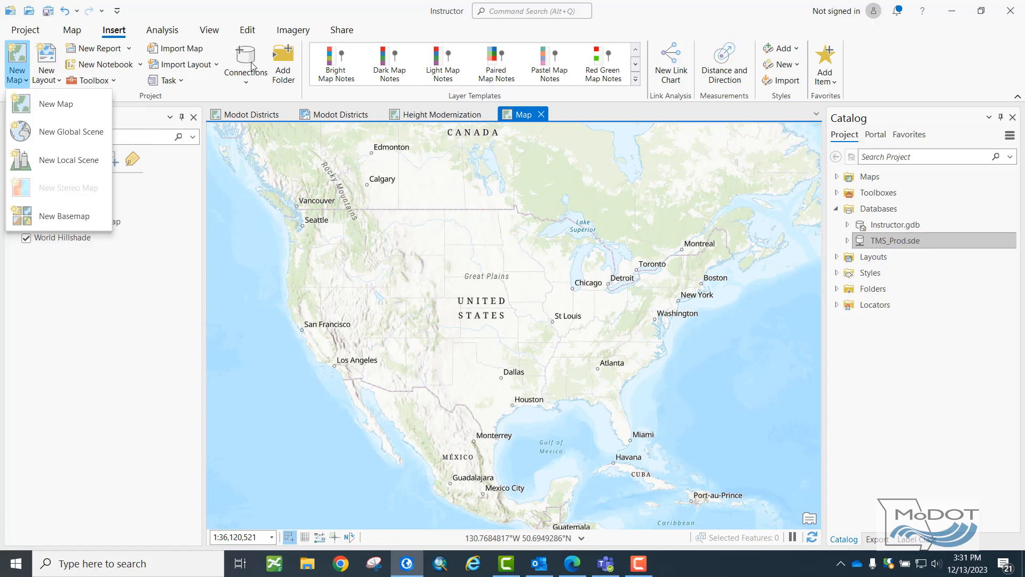
pyautogui.click(197, 104)
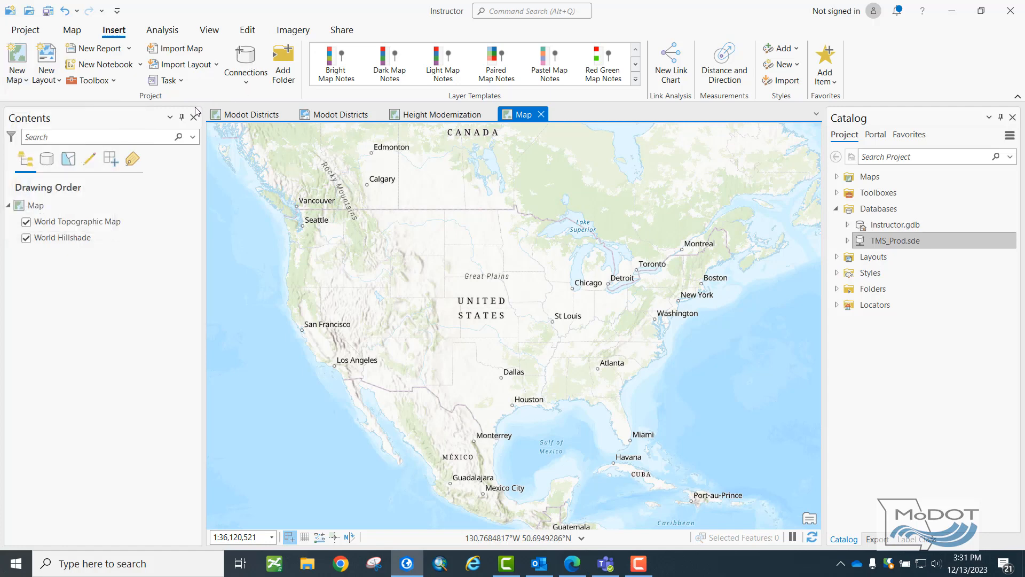
# Rename the new map as High Injury Intersections in its map properties.
pyautogui.rightClick(48, 205)
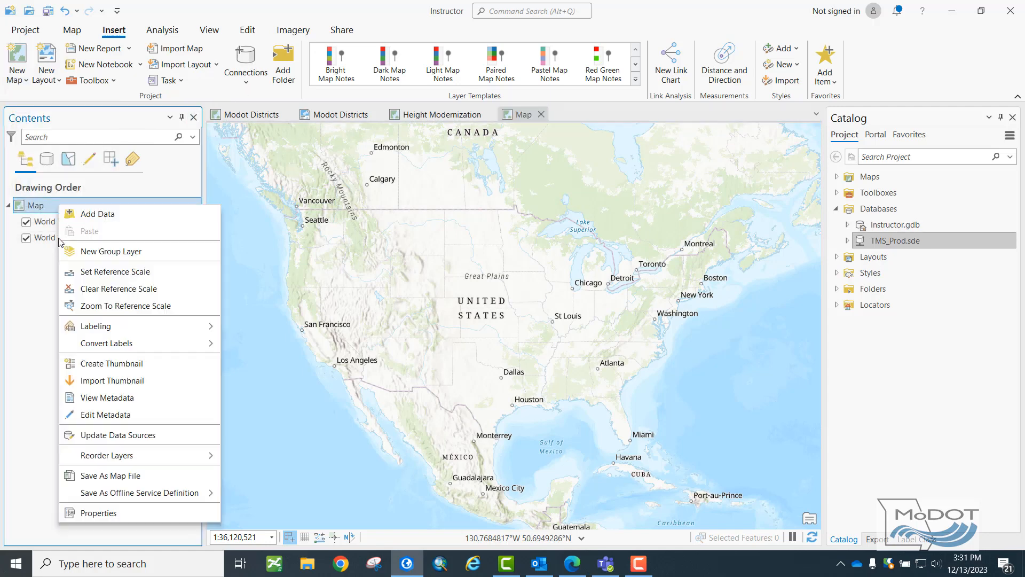
pyautogui.click(113, 517)
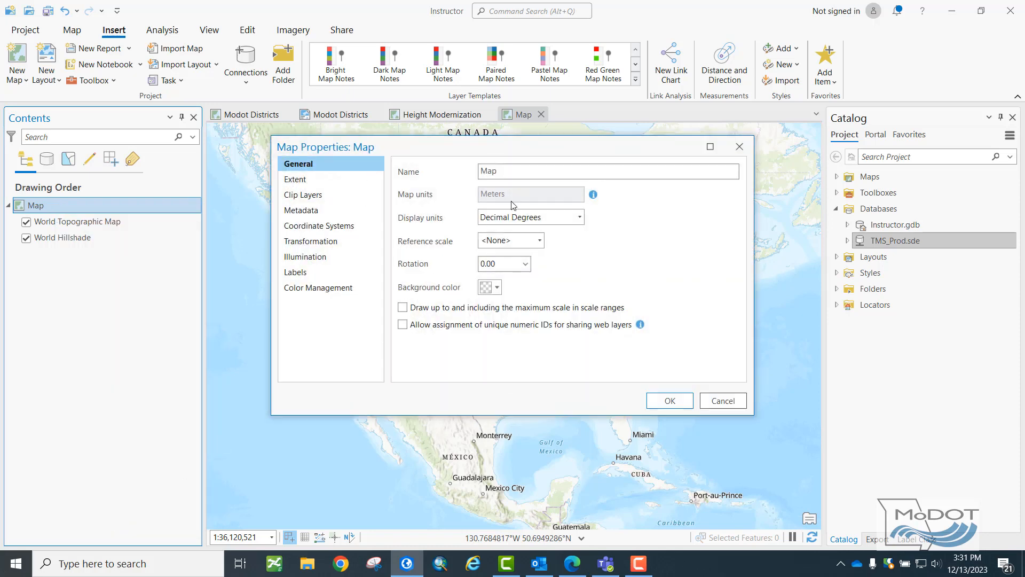
pyautogui.doubleClick(535, 171)
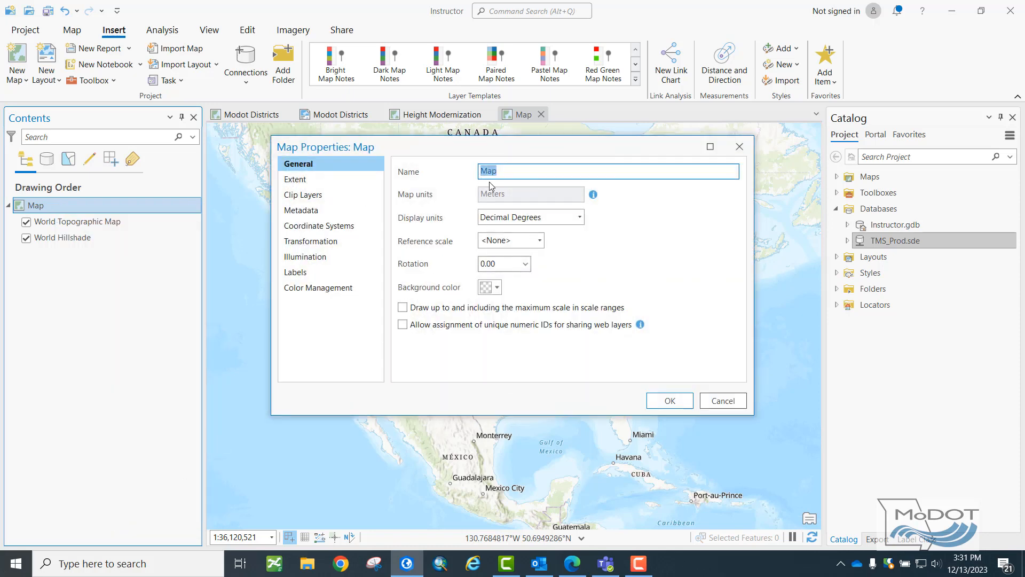
pyautogui.write('High Injury Intersections')
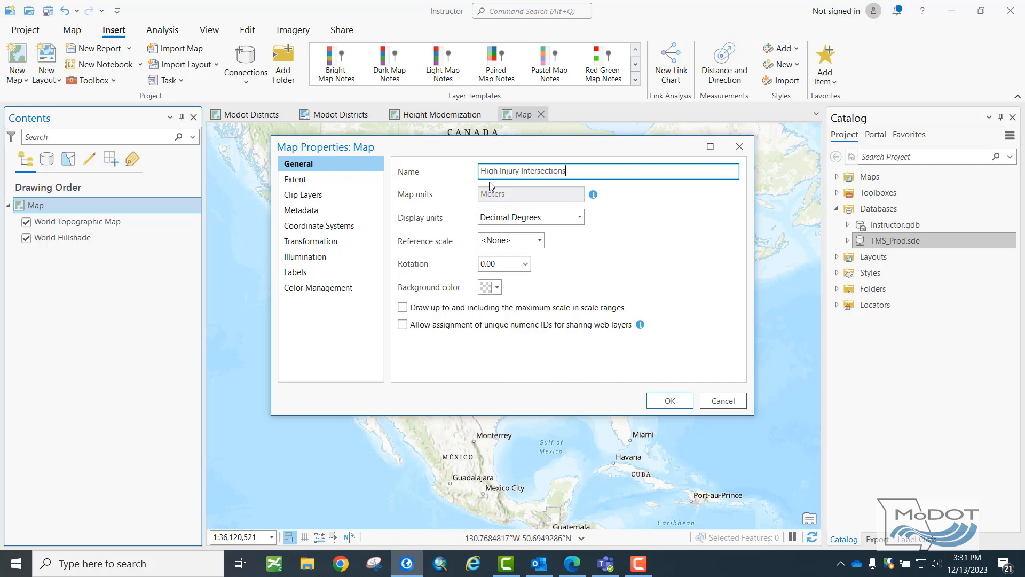
# Set the map's XY coordinate system to NAD 1983 (2011) UTM Zone 15N and apply the map properties.
pyautogui.click(320, 225)
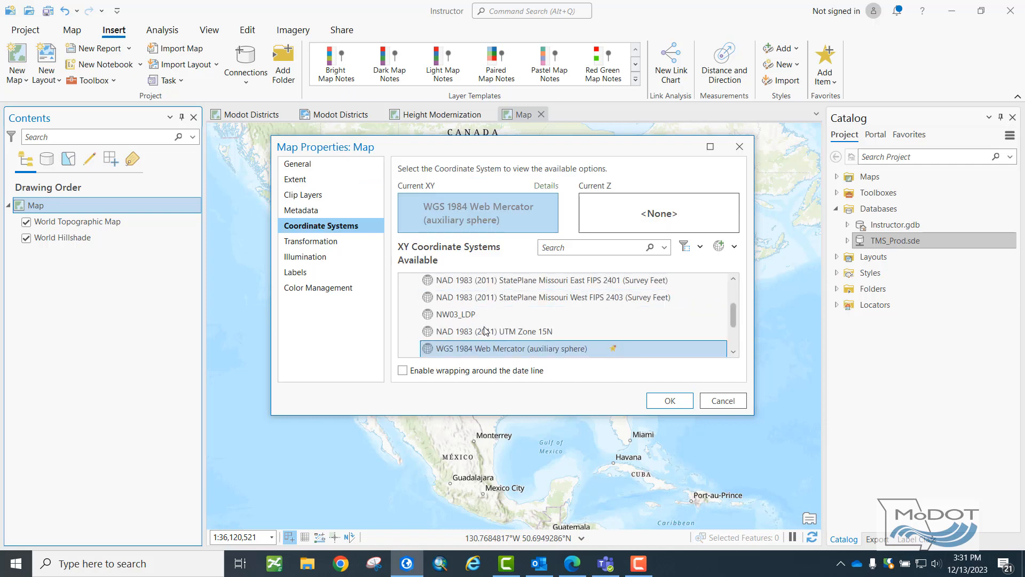
pyautogui.click(485, 331)
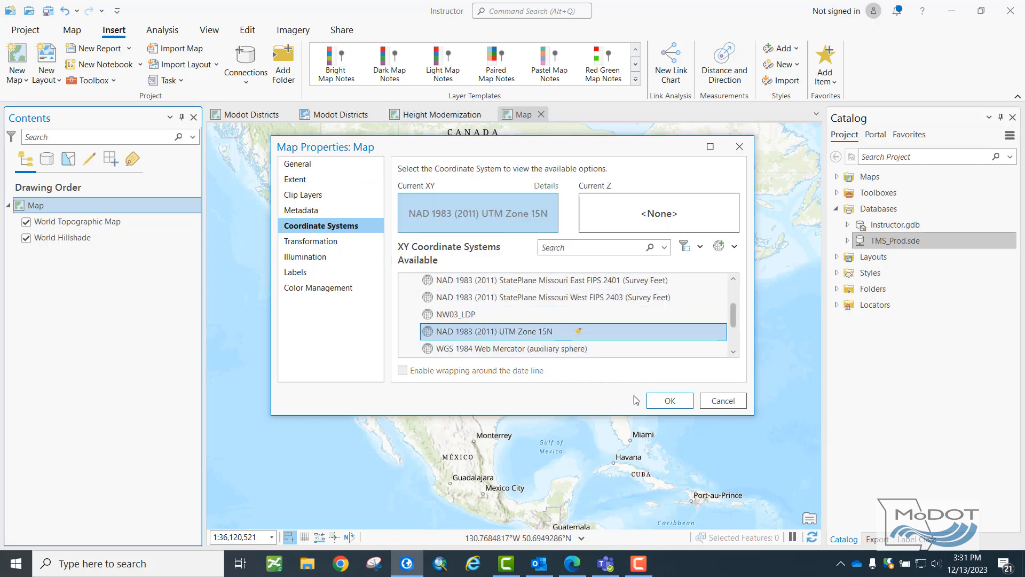
pyautogui.click(669, 401)
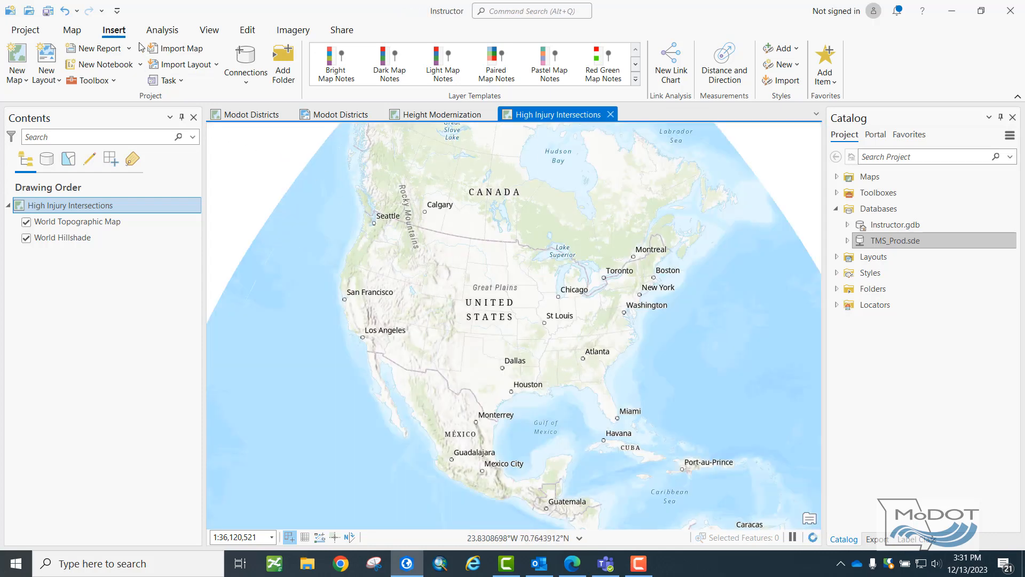
# Change the basemap to Light Gray Canvas and turn off its Light Gray Reference layer.
pyautogui.click(84, 33)
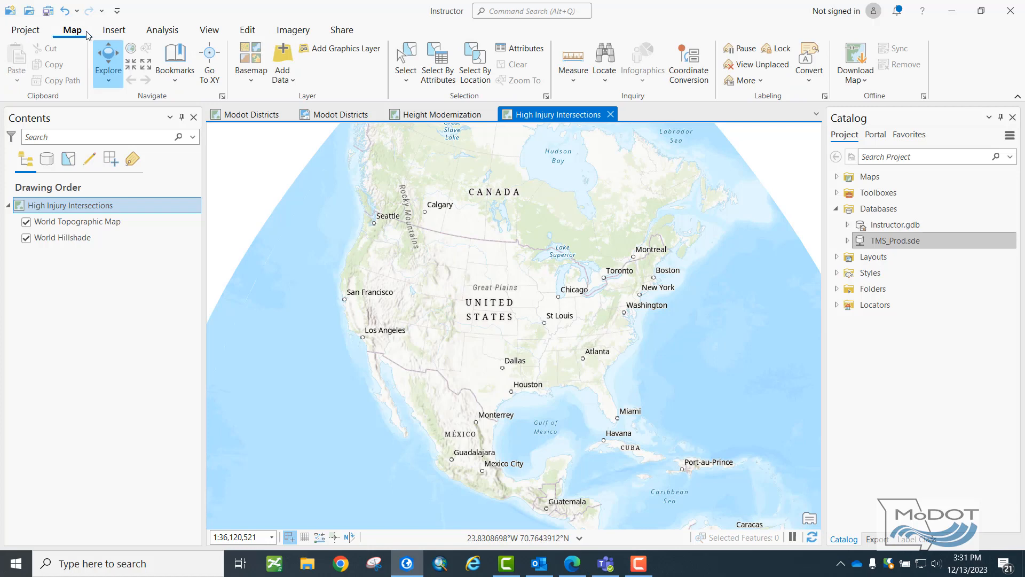
pyautogui.click(254, 77)
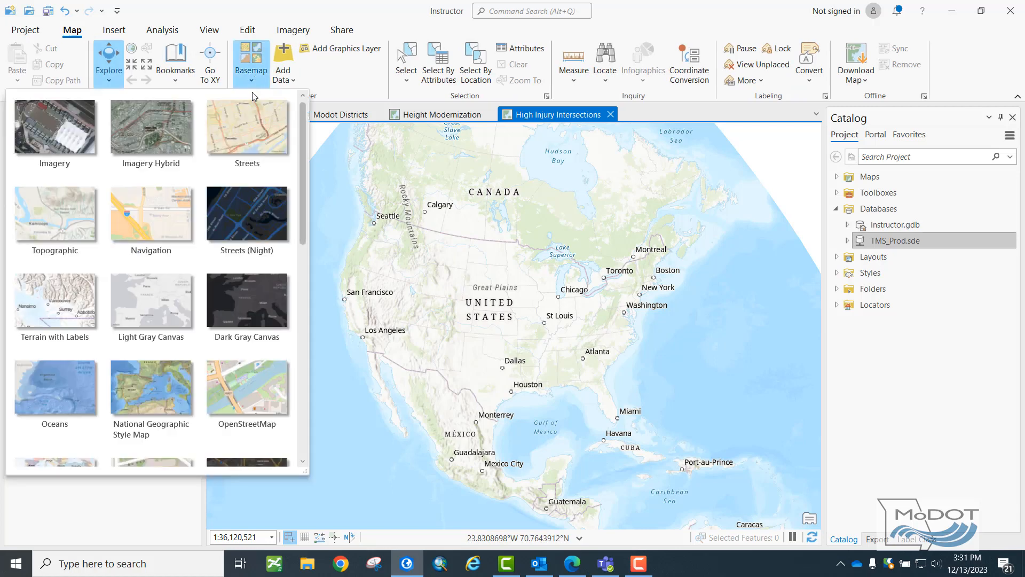
pyautogui.click(173, 283)
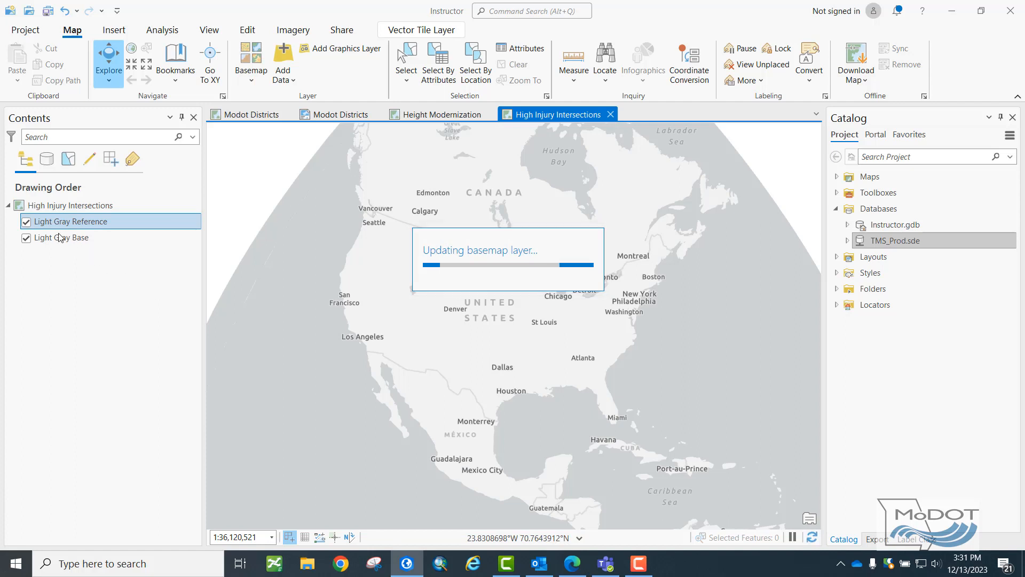
pyautogui.click(26, 221)
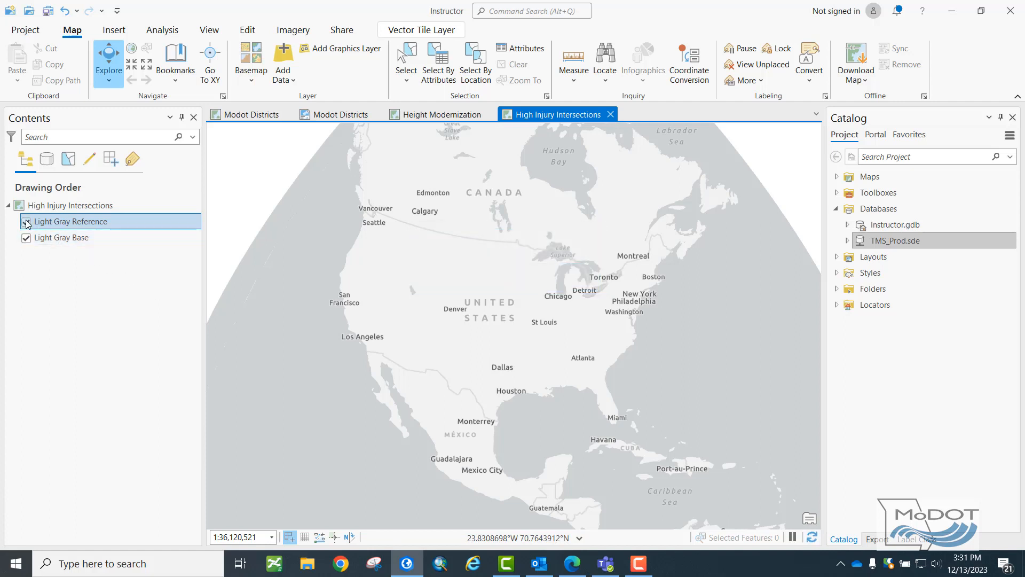
# Add the MO_Counties feature class from Instructor.gdb to the High Injury Intersections map.
pyautogui.scroll(3, 529, 311)
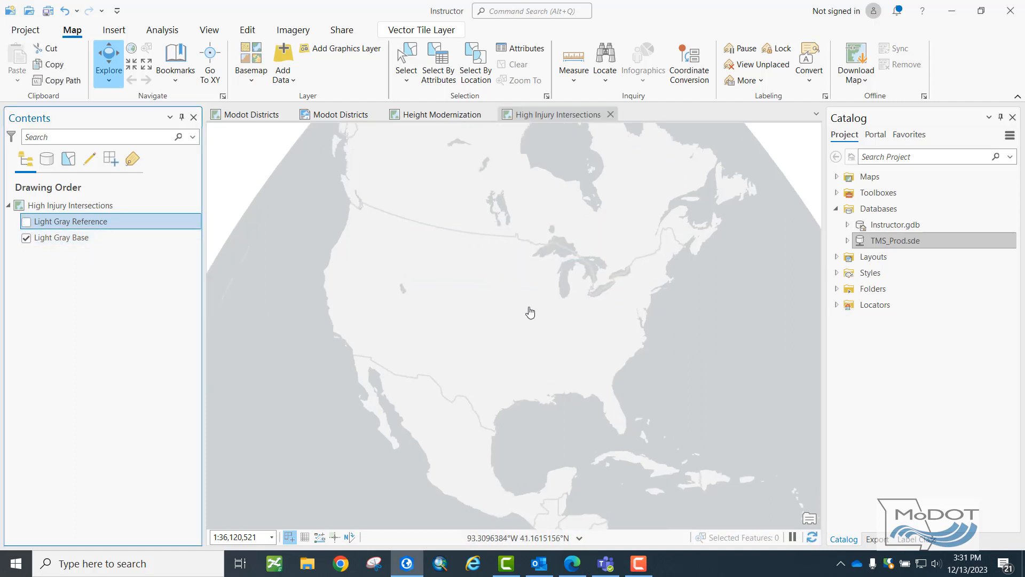
pyautogui.scroll(3, 587, 356)
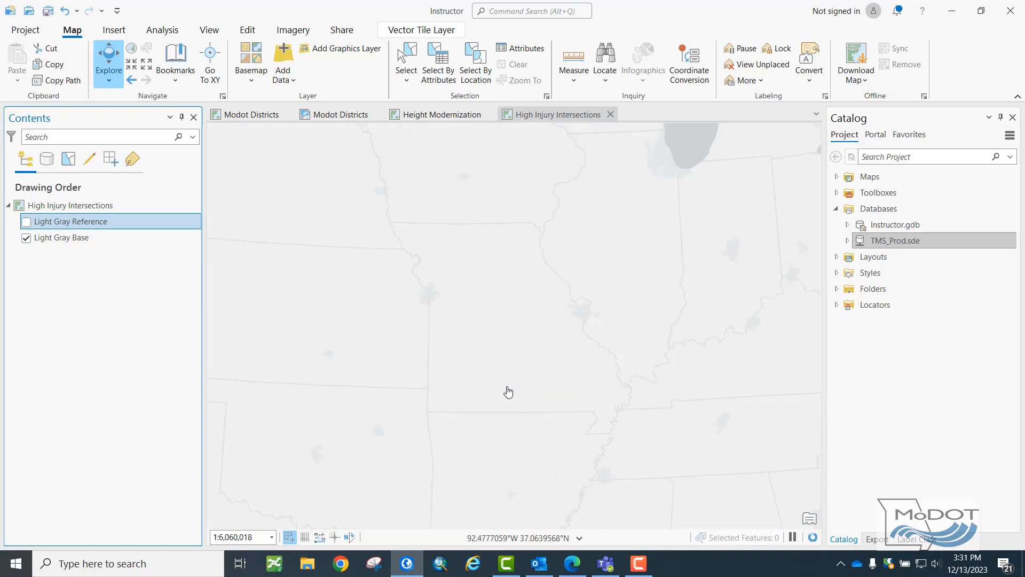
pyautogui.scroll(2, 507, 386)
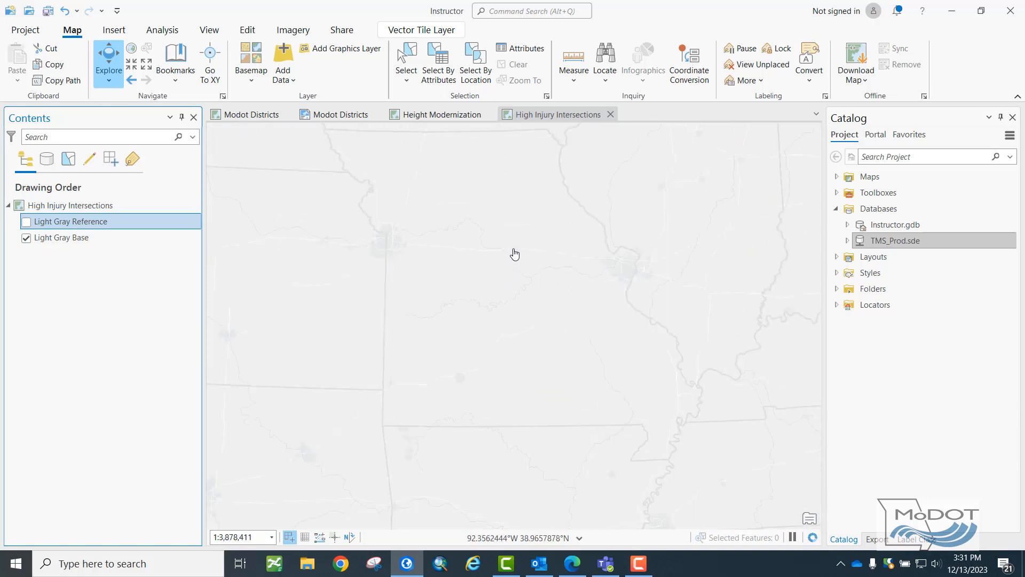
pyautogui.moveTo(512, 252); pyautogui.dragTo(514, 271)
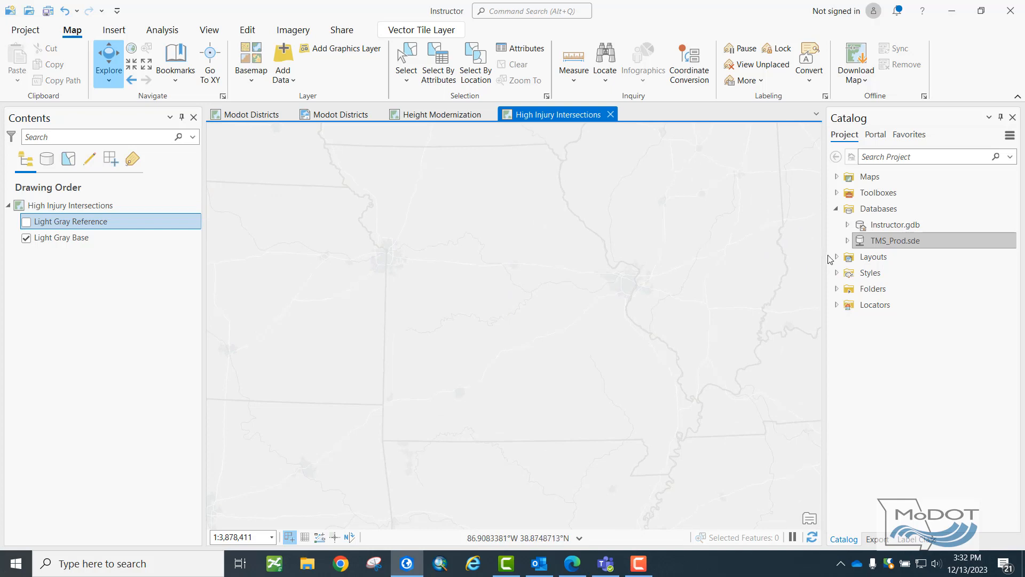
pyautogui.click(847, 225)
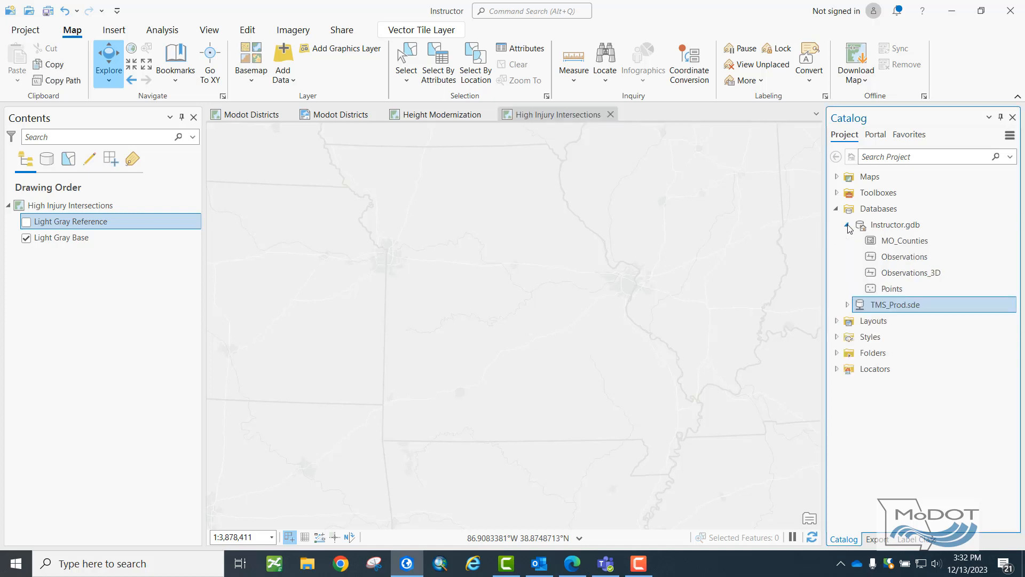
pyautogui.moveTo(872, 246)
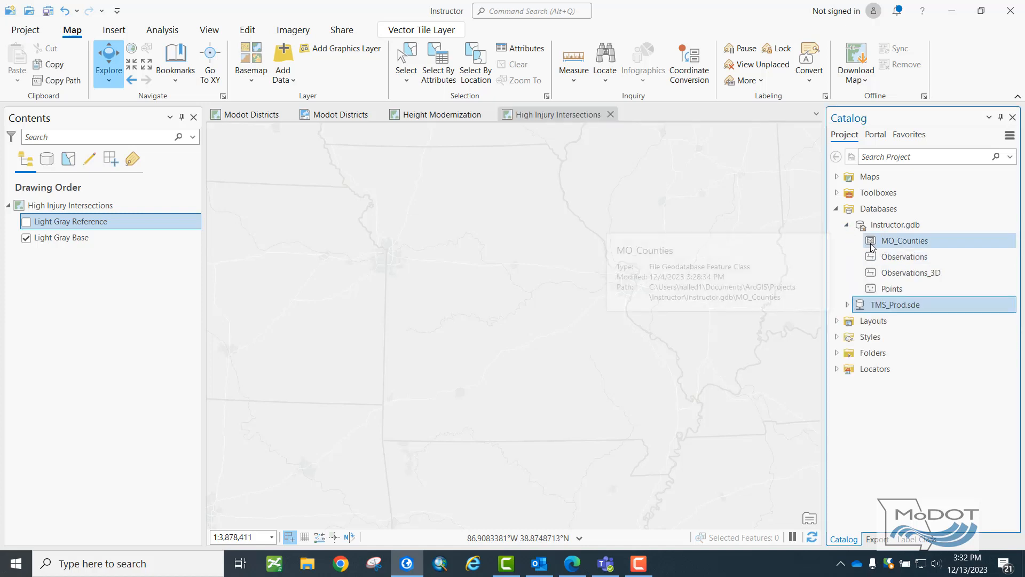
pyautogui.moveTo(872, 247); pyautogui.dragTo(782, 270)
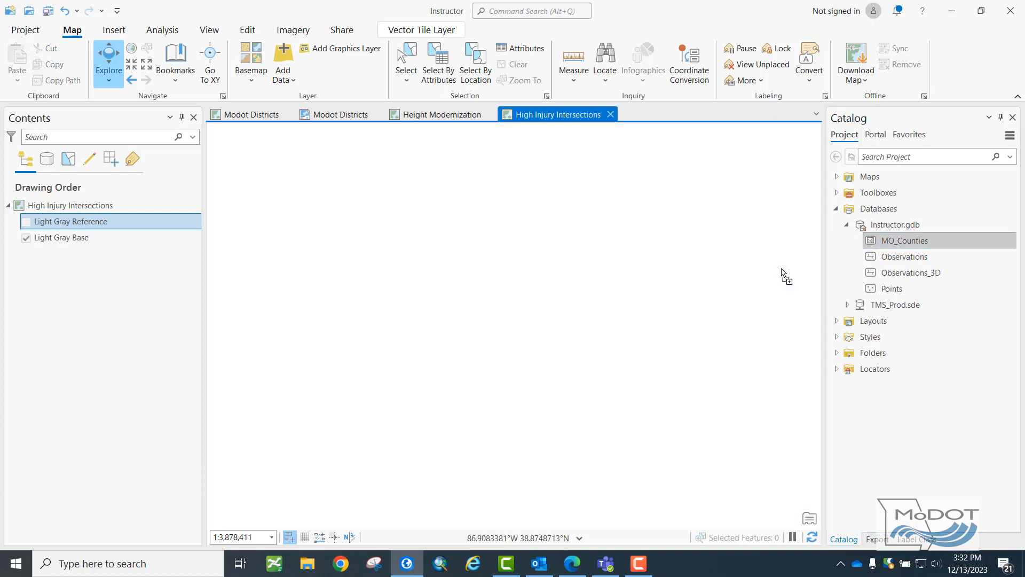
pyautogui.click(847, 225)
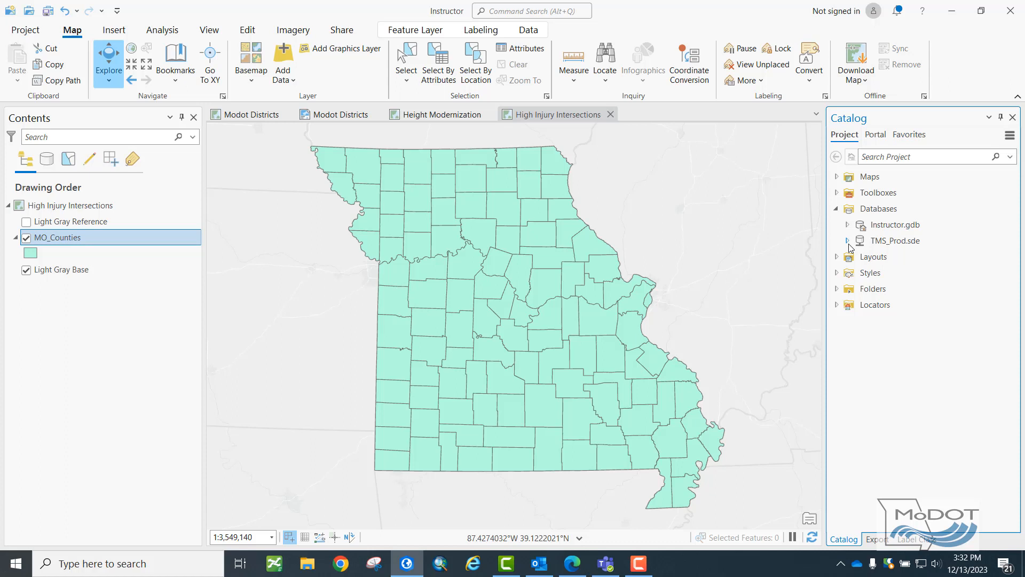
pyautogui.click(867, 245)
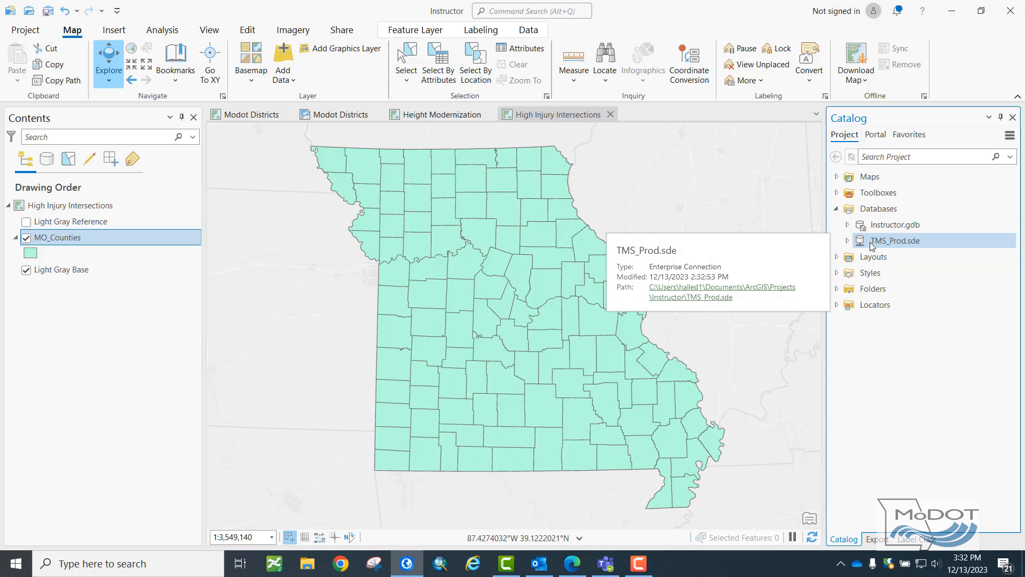
pyautogui.rightClick(871, 247)
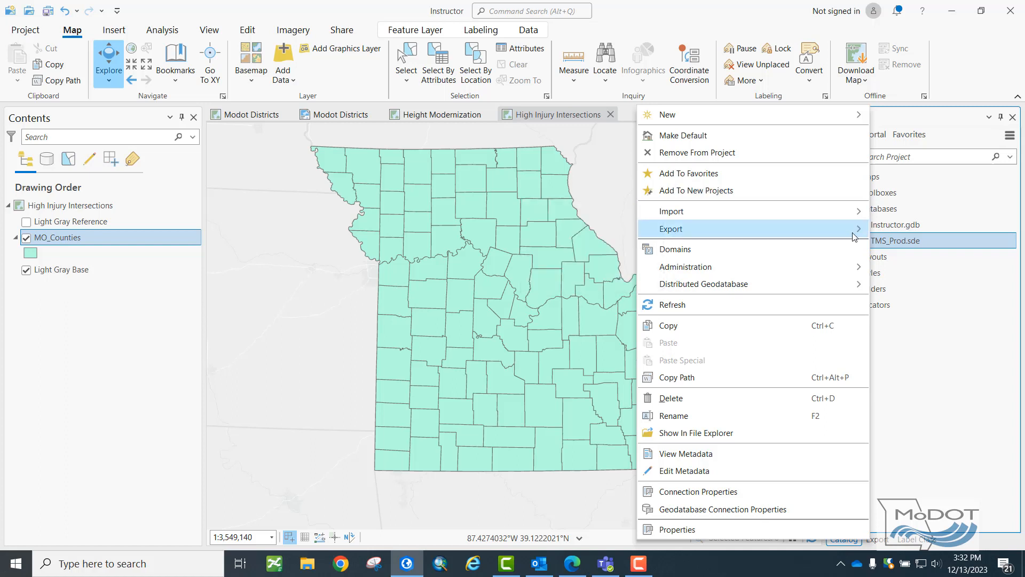
pyautogui.click(948, 242)
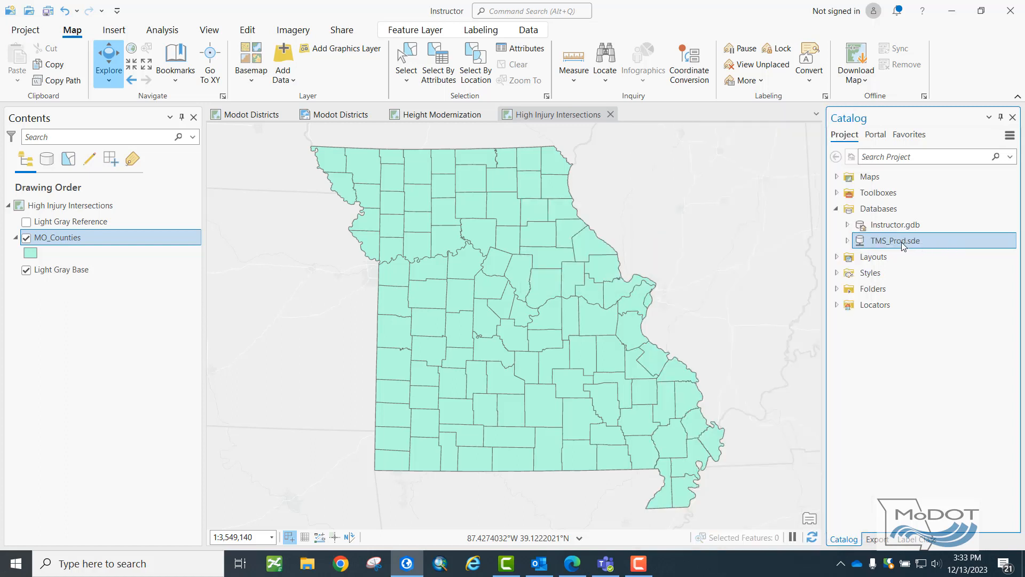
# Add the TMS.HI_HAZ_INTRSC_DATA_VW feature class from the TMS_Prod.sde database to the current map.
pyautogui.click(848, 241)
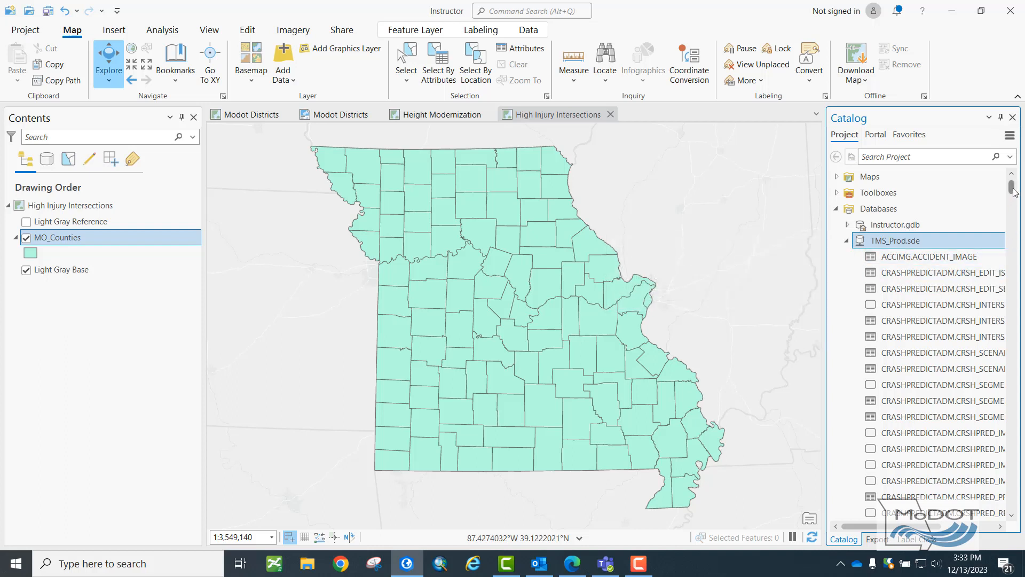
pyautogui.moveTo(1013, 191); pyautogui.dragTo(1017, 253)
pyautogui.moveTo(1018, 253); pyautogui.dragTo(1018, 257)
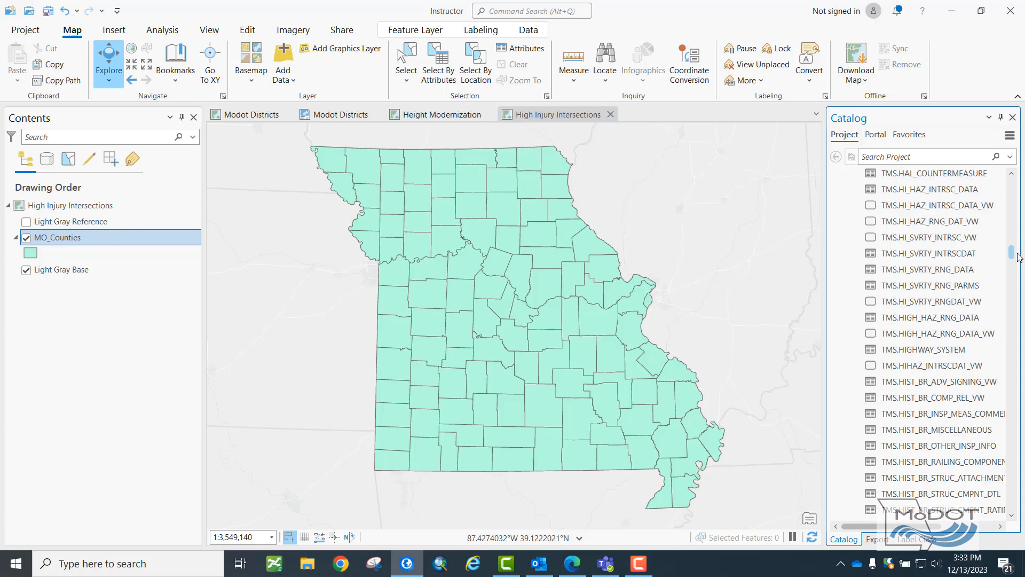
pyautogui.click(961, 213)
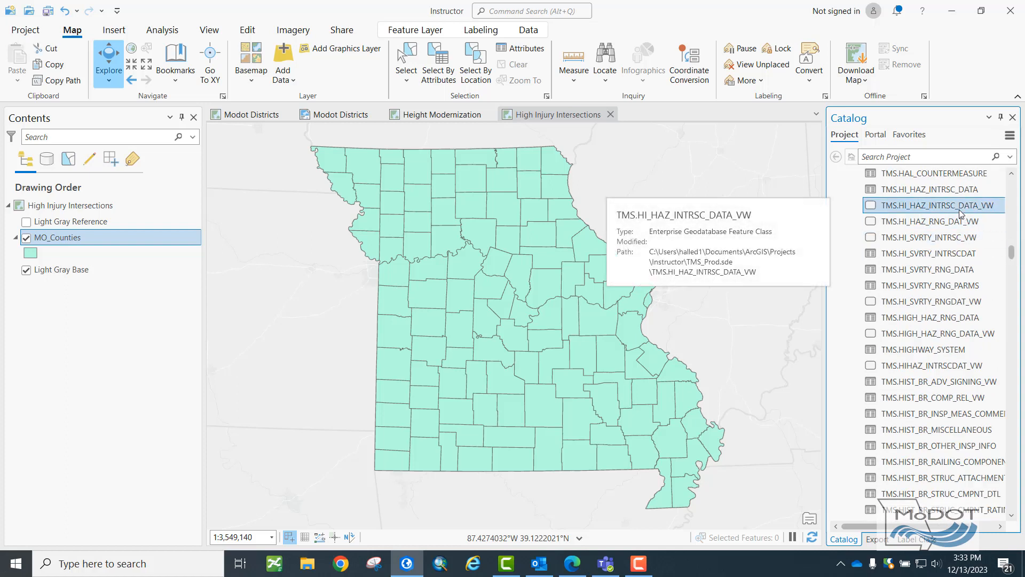
pyautogui.rightClick(961, 212)
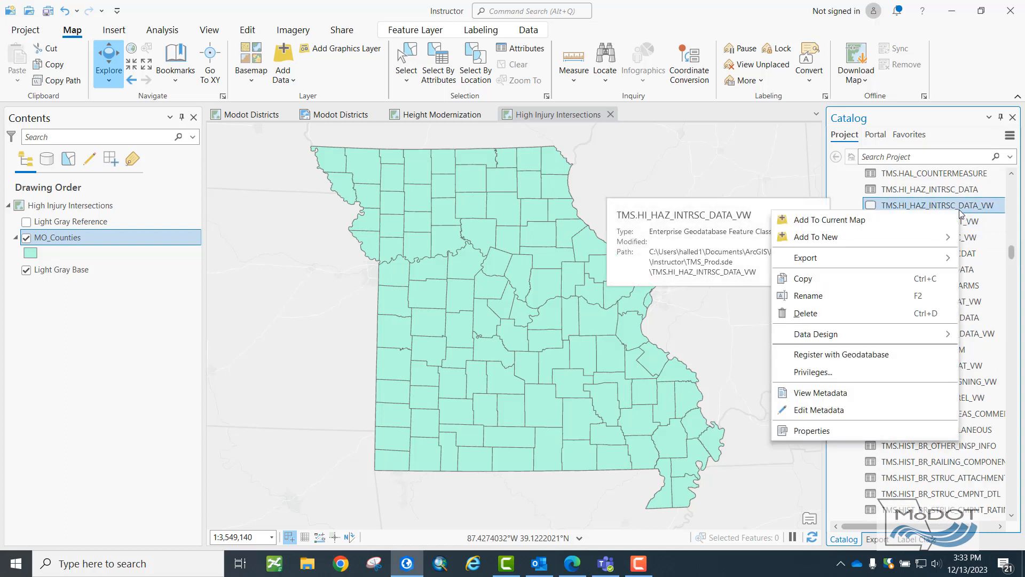
pyautogui.click(879, 220)
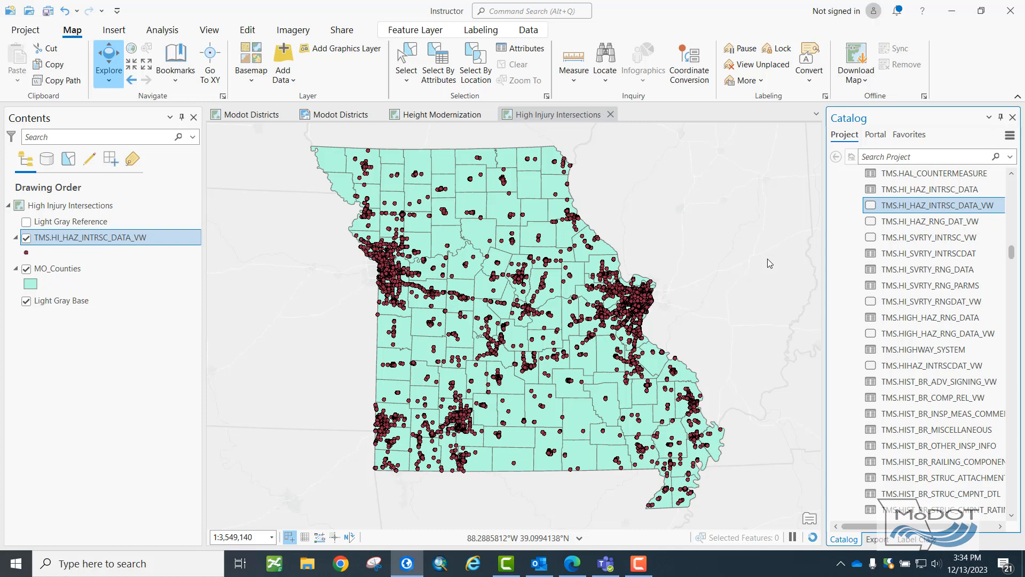
# Try to view the attribute table of the TMS.HI_HAZ_INTRSC_DATA_VW layer.
pyautogui.rightClick(56, 243)
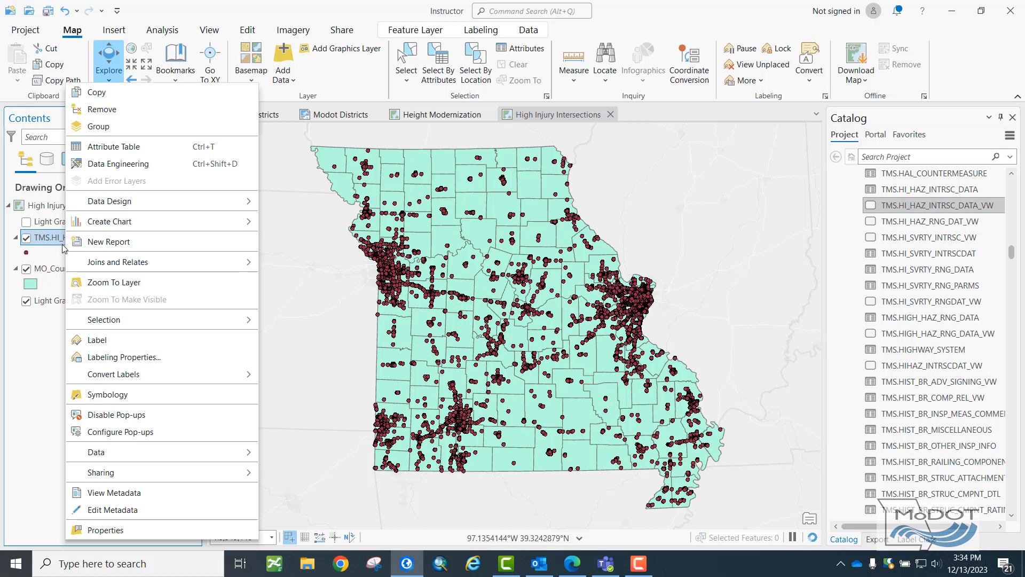
pyautogui.click(117, 150)
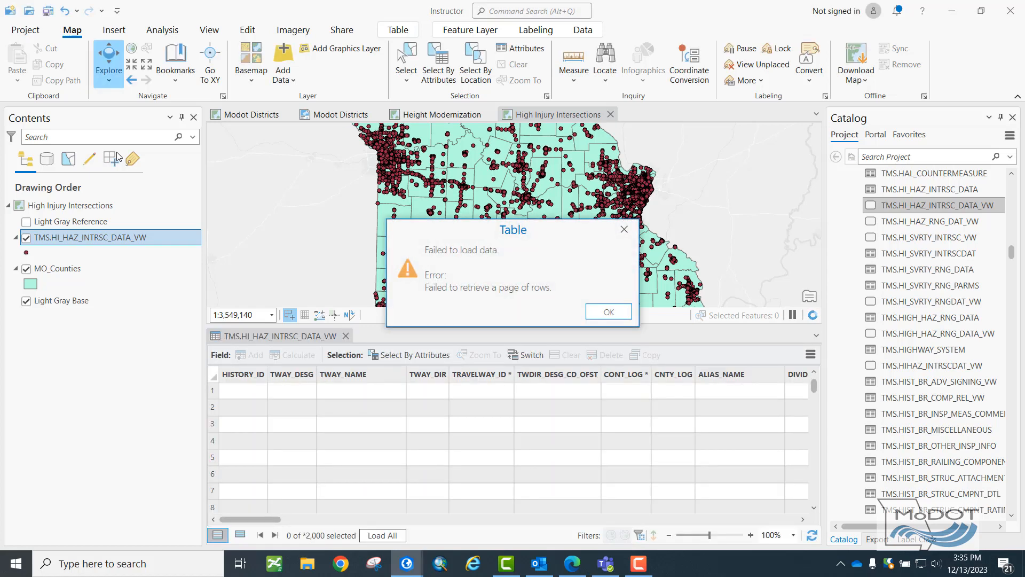
pyautogui.click(595, 315)
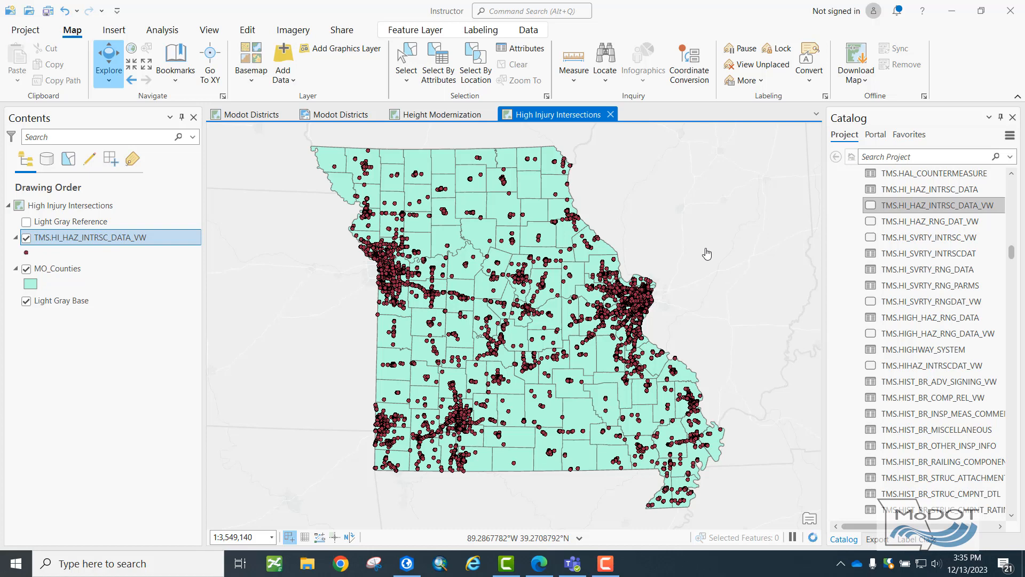
# Append WHERE INJURY_ACCIDENT_CT >= 5 to the source query of the TMS.HI_HAZ_INTRSC_DATA_VW layer and validate it.
pyautogui.rightClick(150, 238)
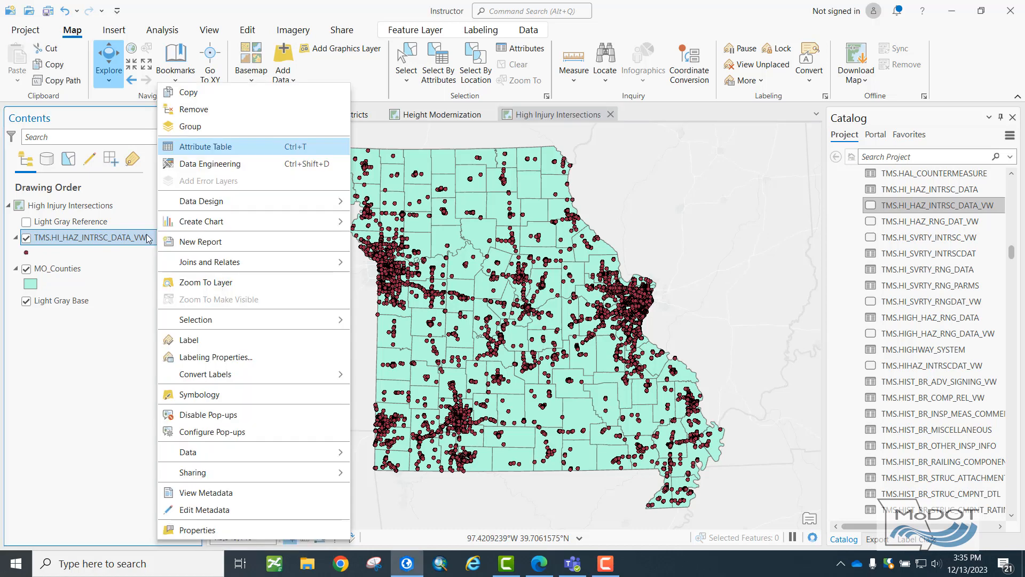
pyautogui.click(208, 531)
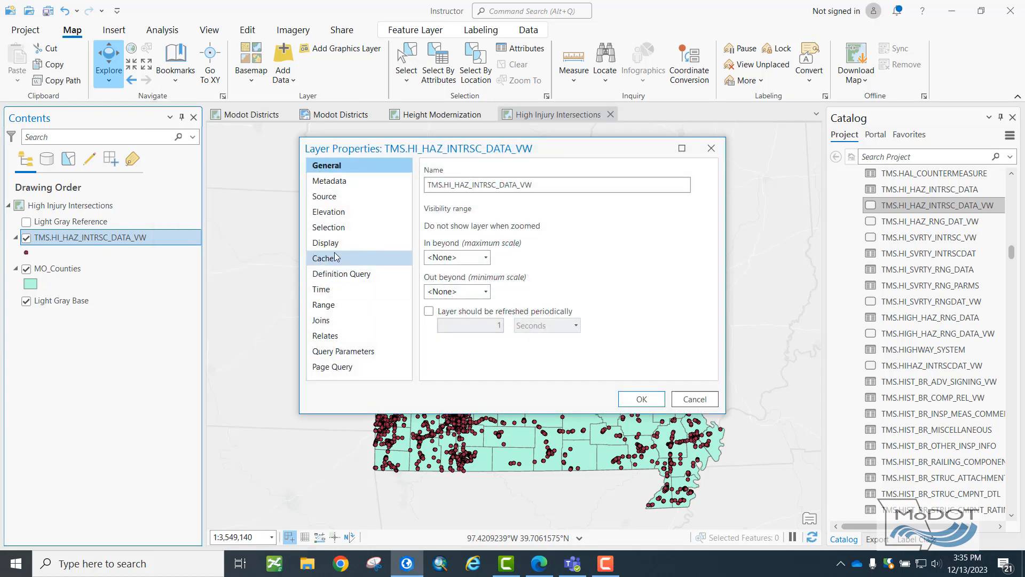
pyautogui.click(331, 198)
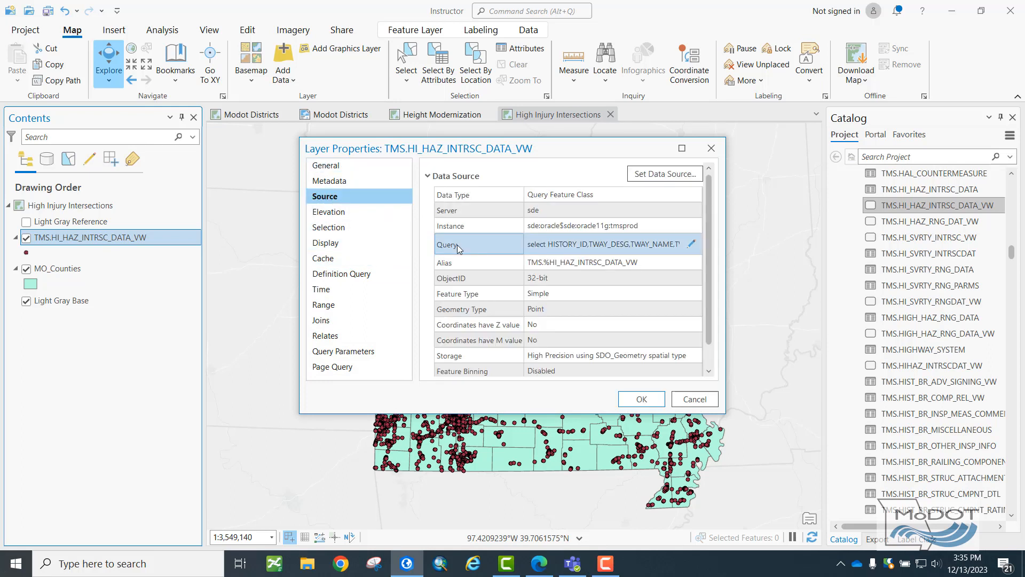
pyautogui.click(692, 244)
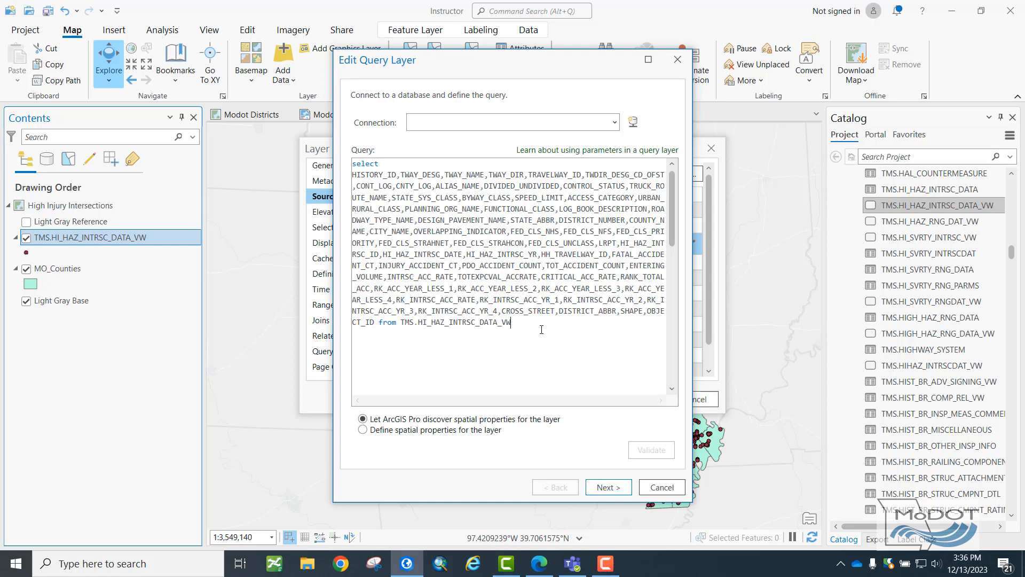
pyautogui.write('WHERE')
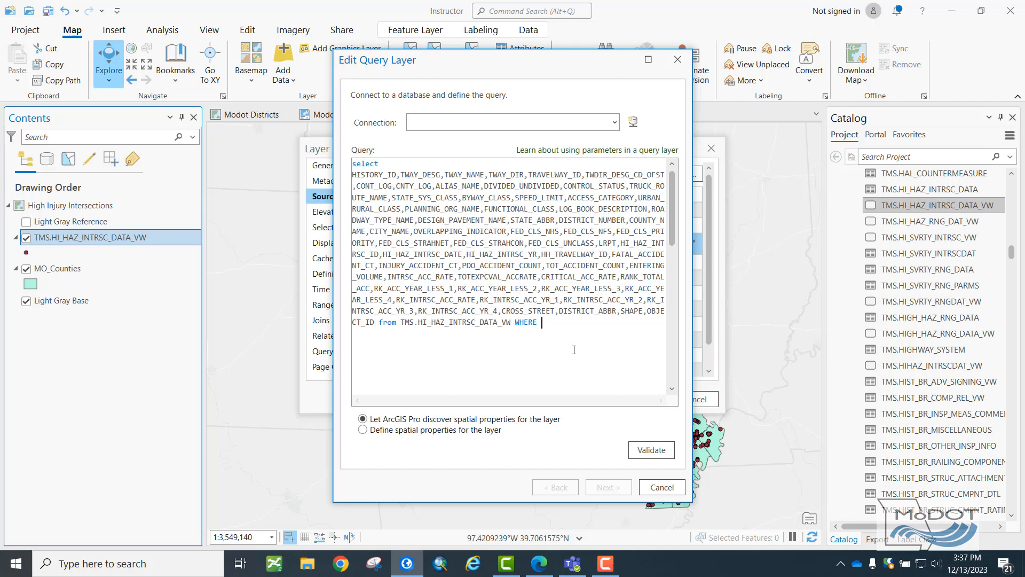
pyautogui.write('IN')
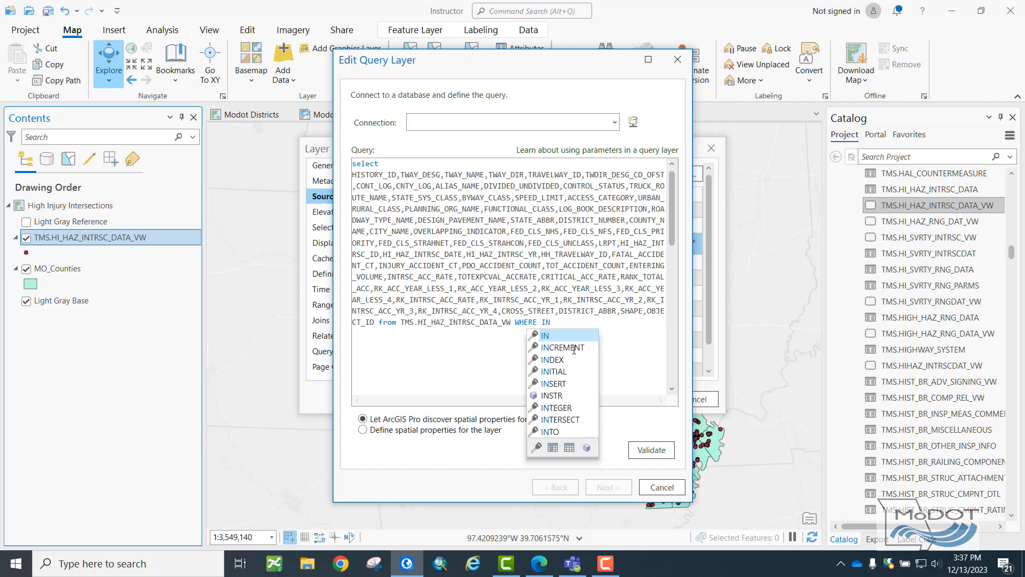
pyautogui.write('UR')
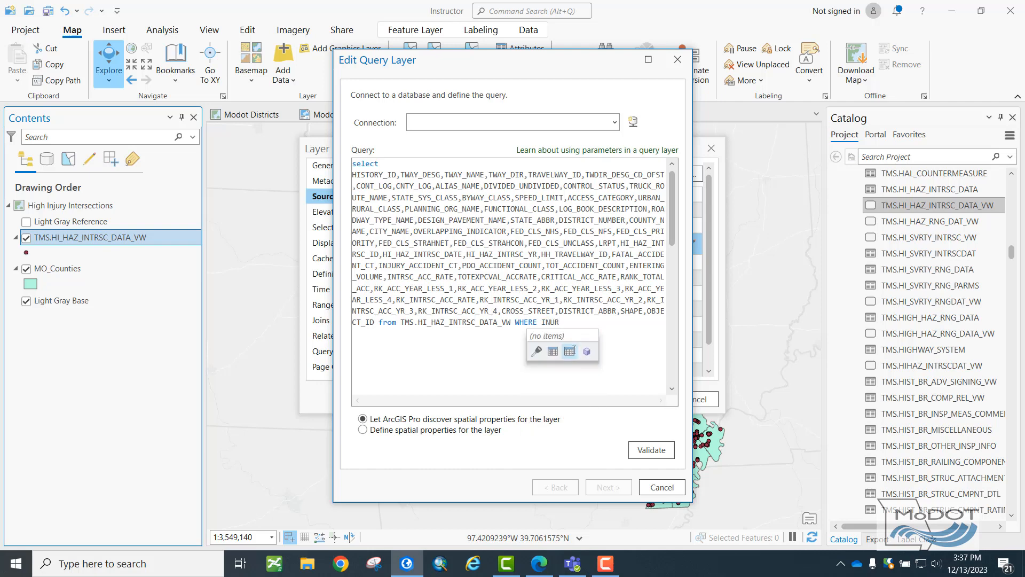
pyautogui.press('BackSpace')
pyautogui.press('BackSpace')
pyautogui.write('JURY')
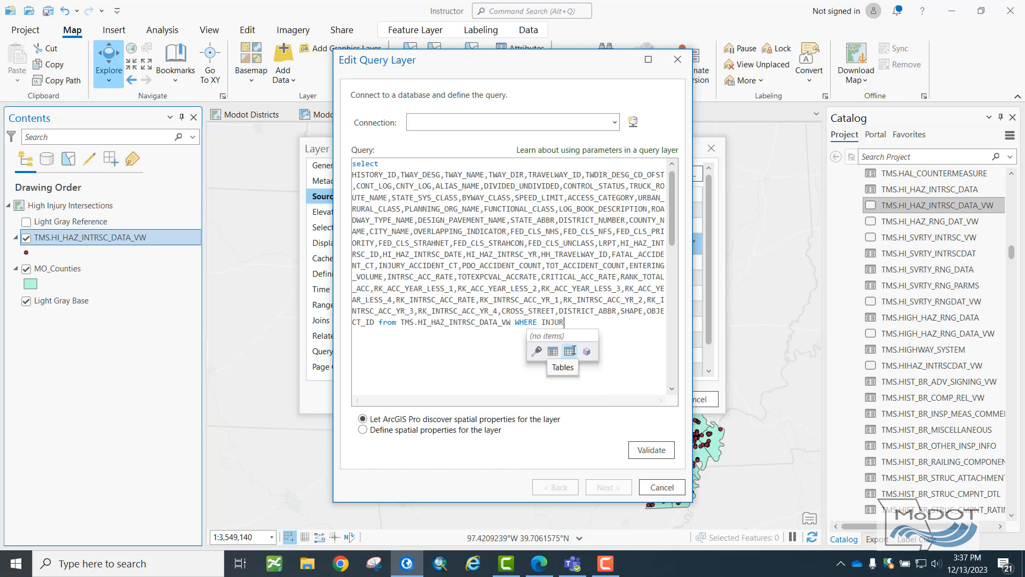
pyautogui.write('_ACCIDENT_CT')
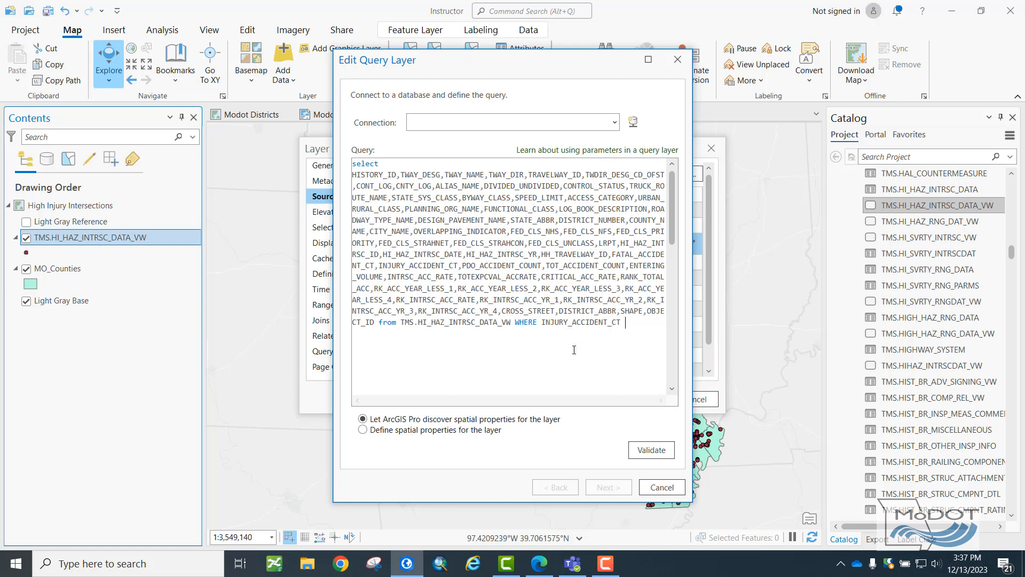
pyautogui.write(' >= 5')
pyautogui.click(650, 454)
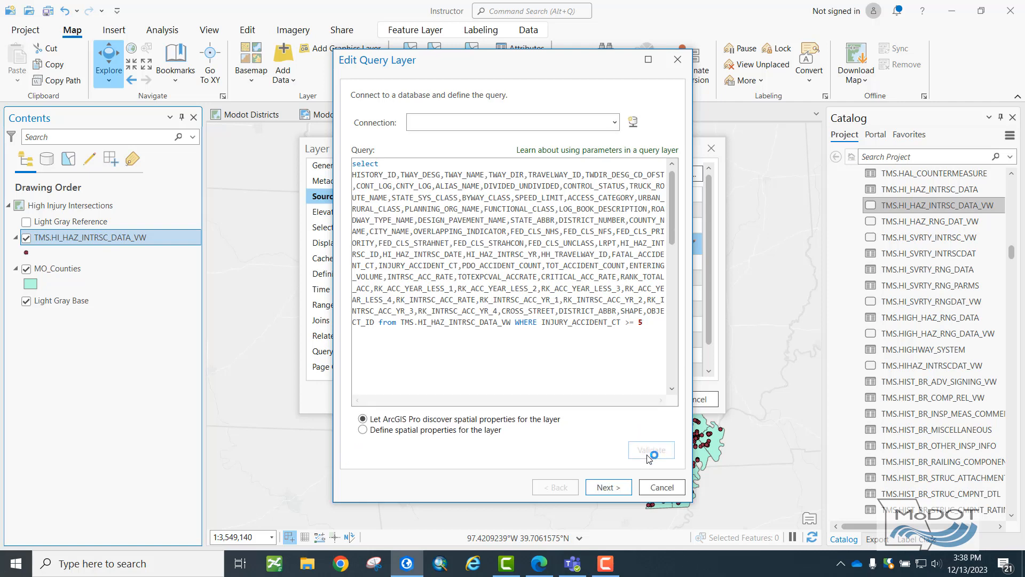
# Choose OBJECT_ID as the query layer's unique identifier field, finish the query and apply the layer properties.
pyautogui.click(629, 491)
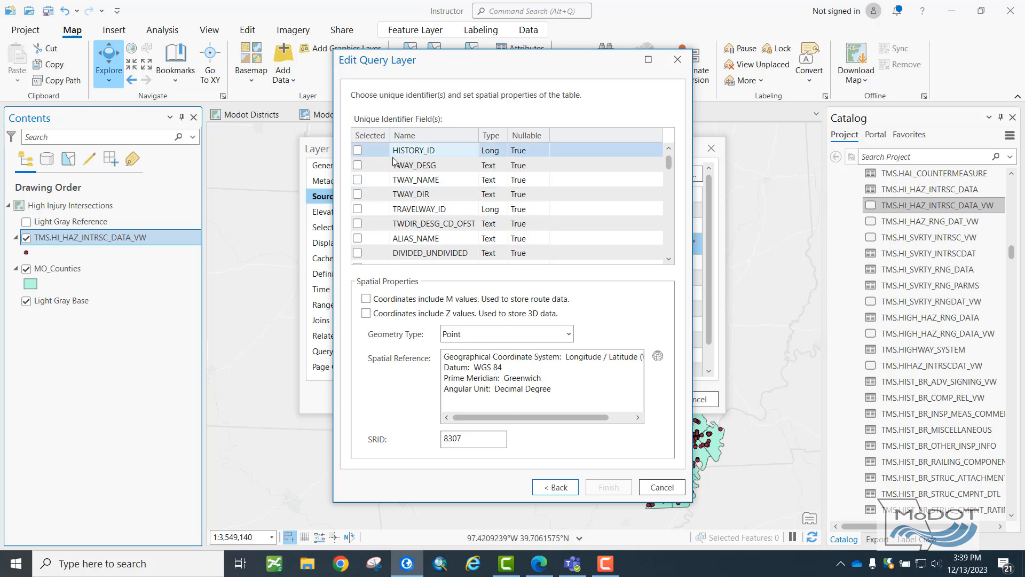
pyautogui.scroll(-15, 394, 161)
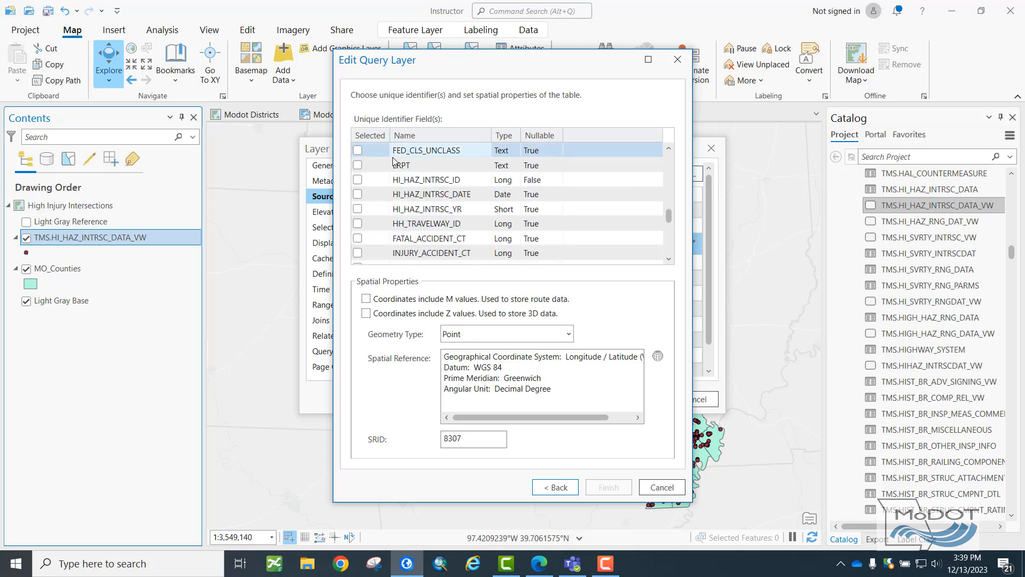
pyautogui.click(358, 253)
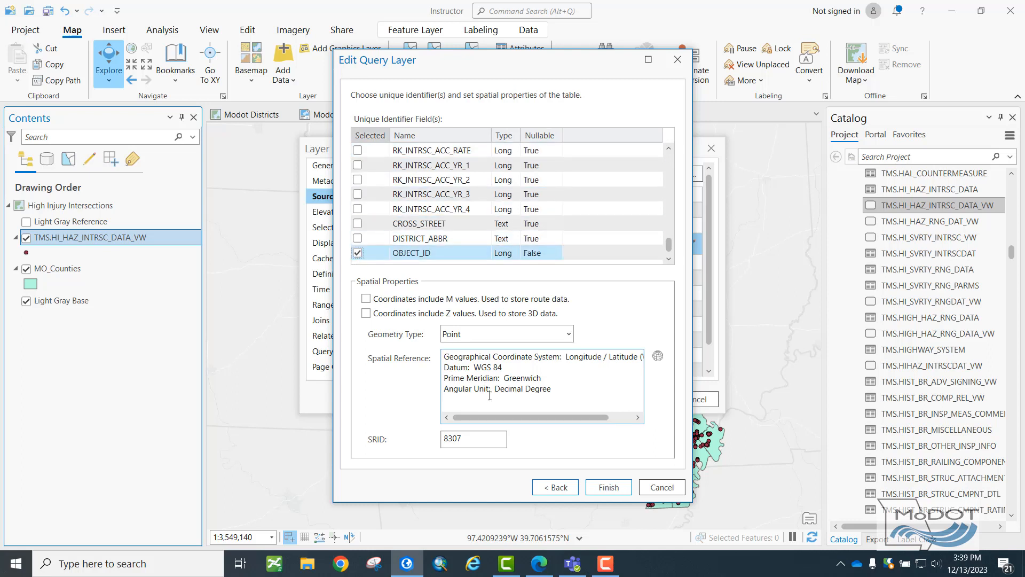
pyautogui.click(602, 486)
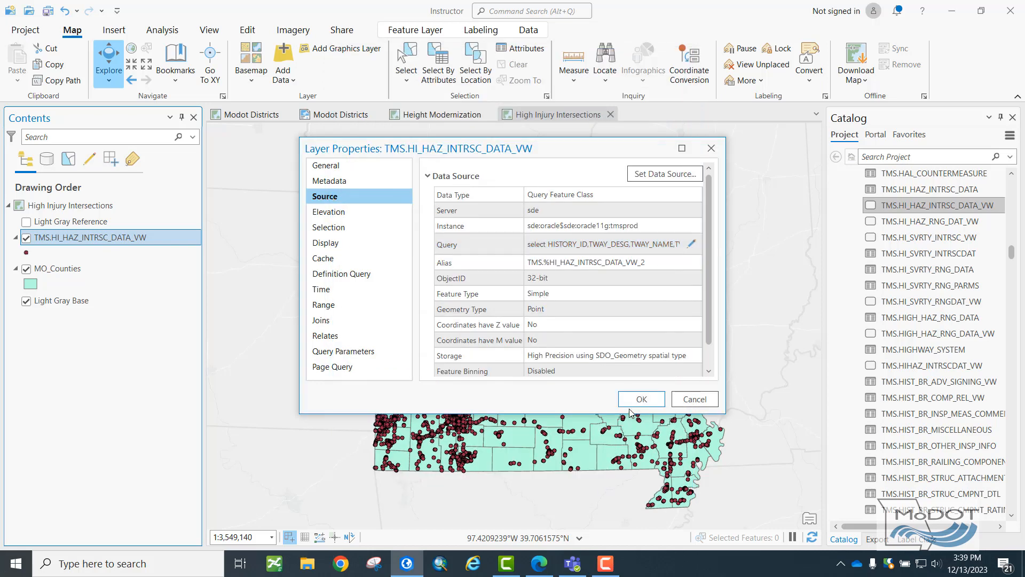
pyautogui.click(635, 405)
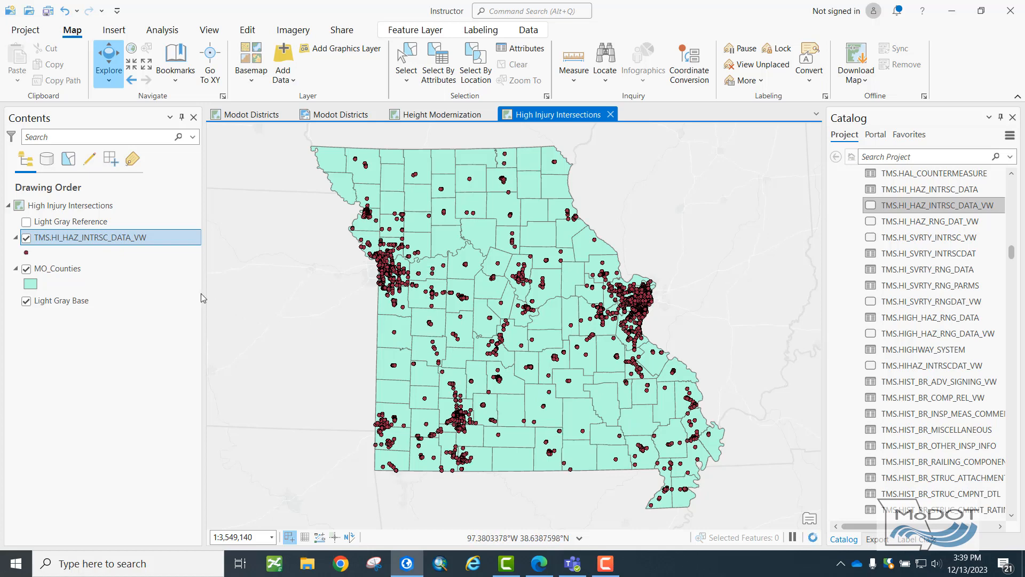
# View the attribute table of the filtered TMS.HI_HAZ_INTRSC_DATA_VW layer and close it again.
pyautogui.rightClick(116, 238)
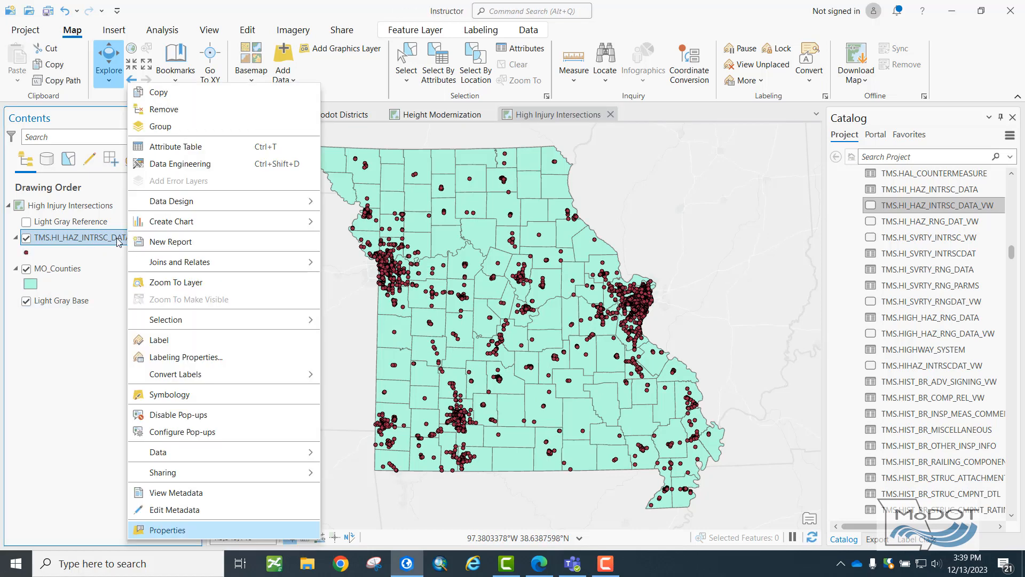
pyautogui.click(165, 147)
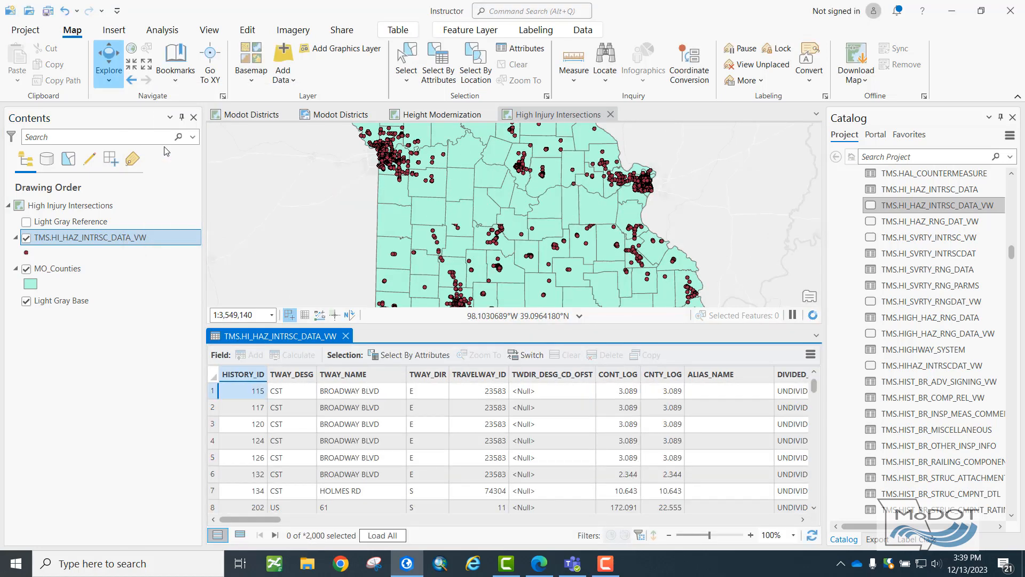
pyautogui.click(346, 336)
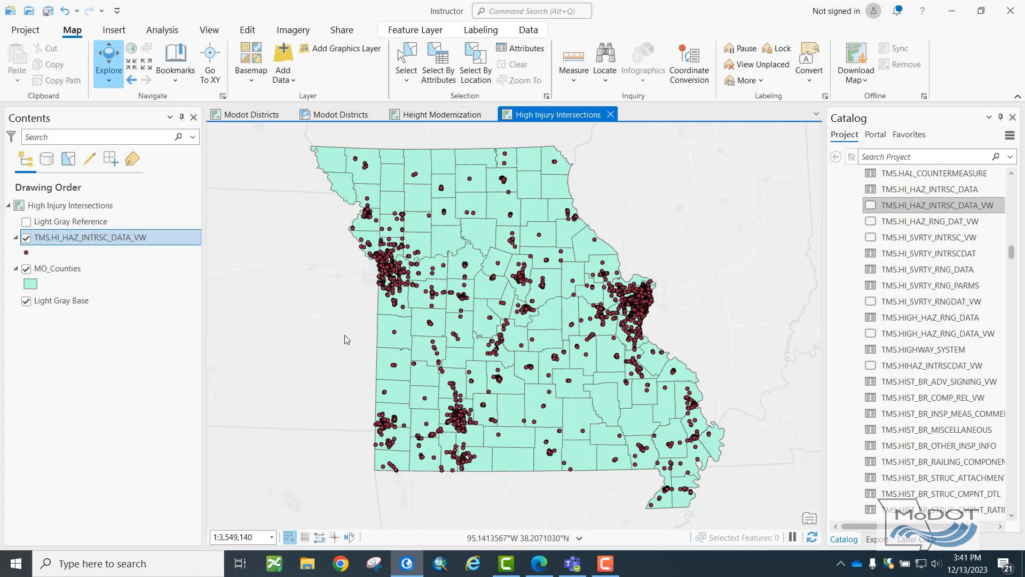
# Set up a spatial join on MO_Counties with TMS.HI_HAZ_INTRSC_DATA_VW as the join features and Contains as the match option.
pyautogui.rightClick(84, 272)
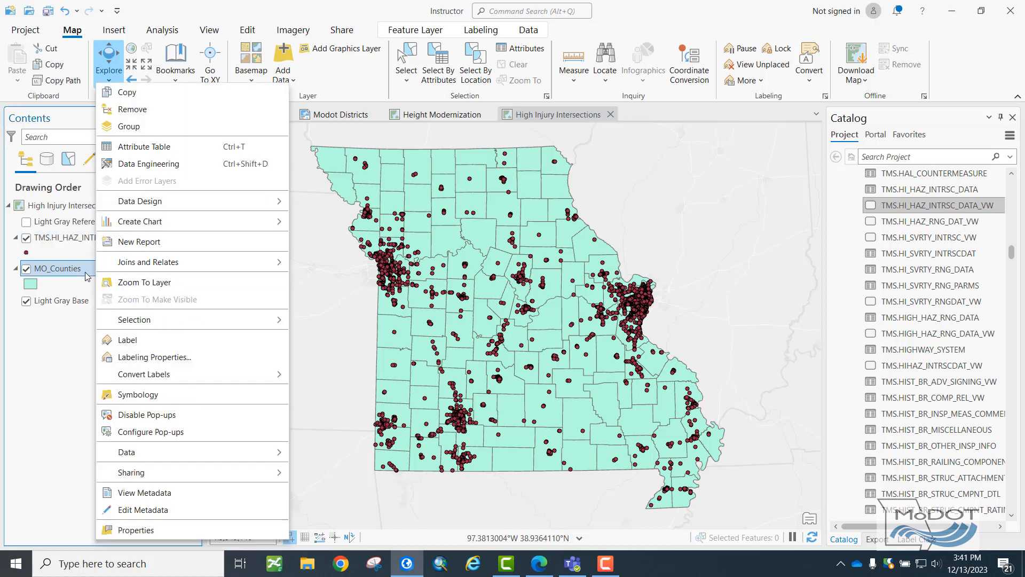
pyautogui.moveTo(158, 263)
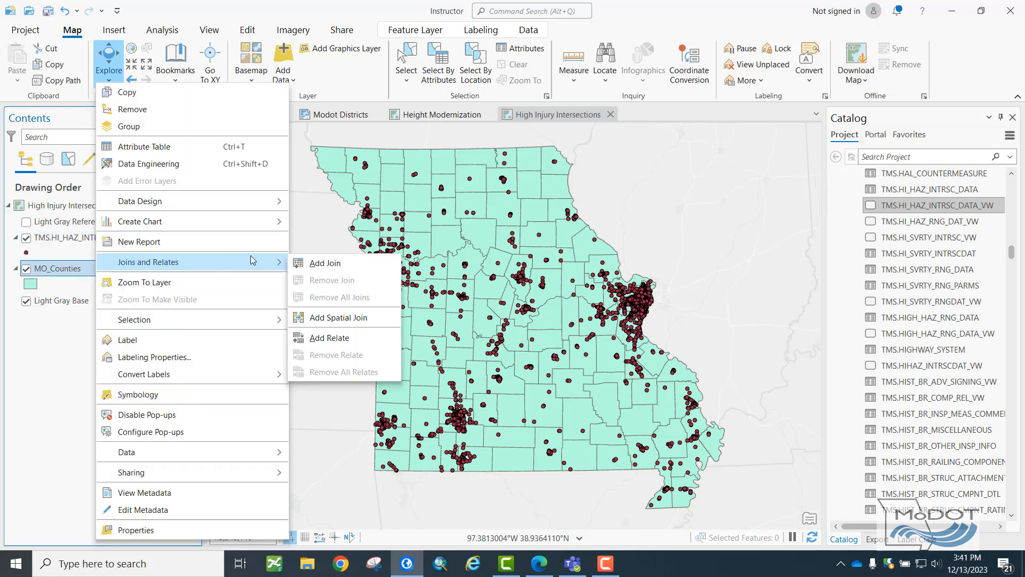
pyautogui.click(327, 319)
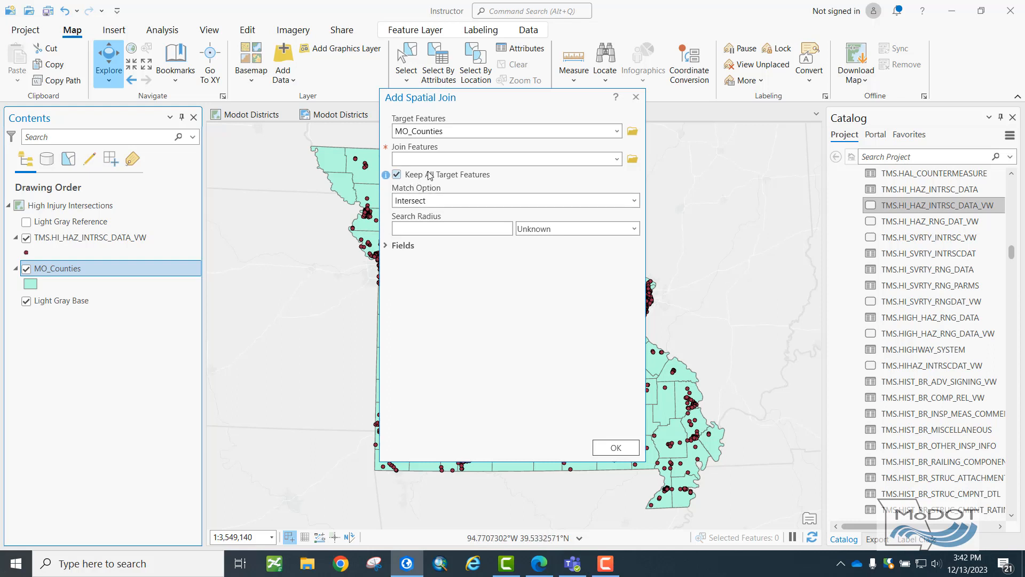
pyautogui.click(617, 161)
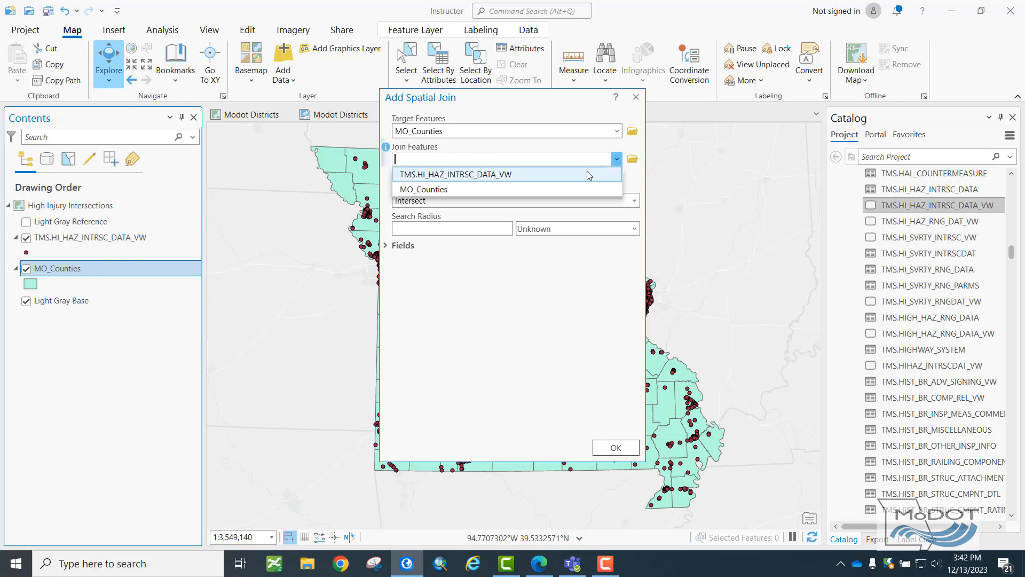
pyautogui.click(579, 177)
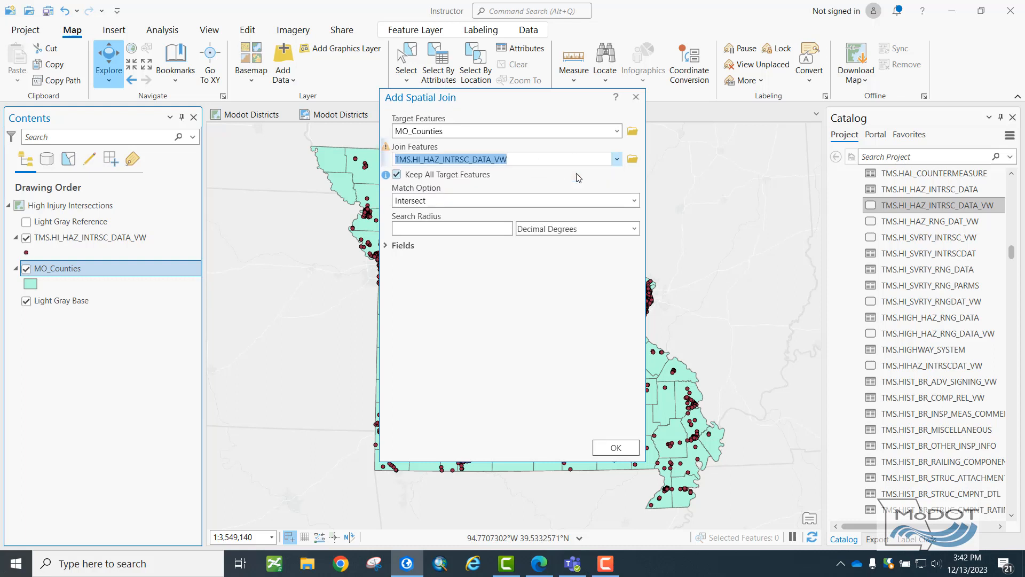
pyautogui.moveTo(389, 149)
pyautogui.click(635, 200)
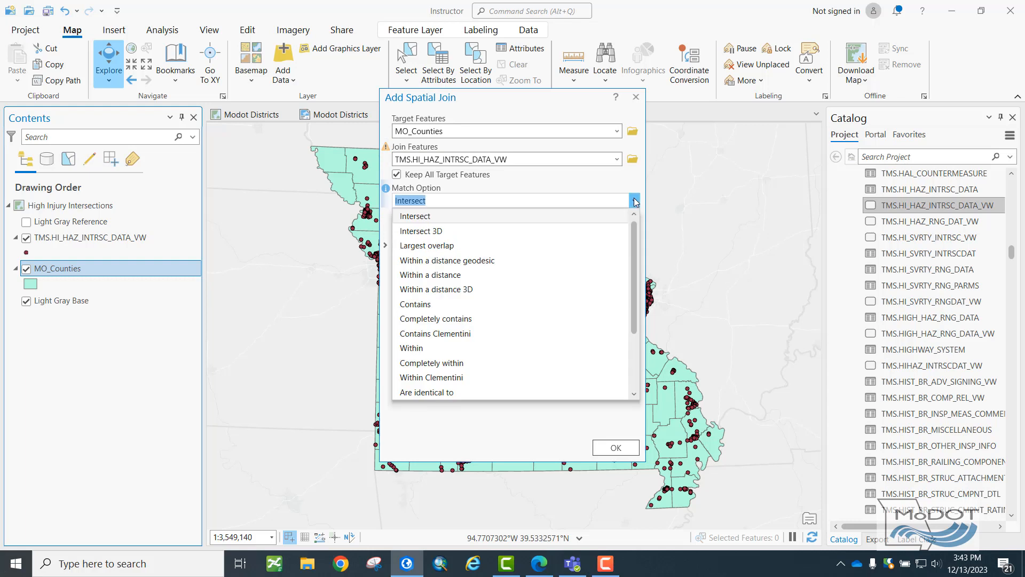
pyautogui.click(440, 304)
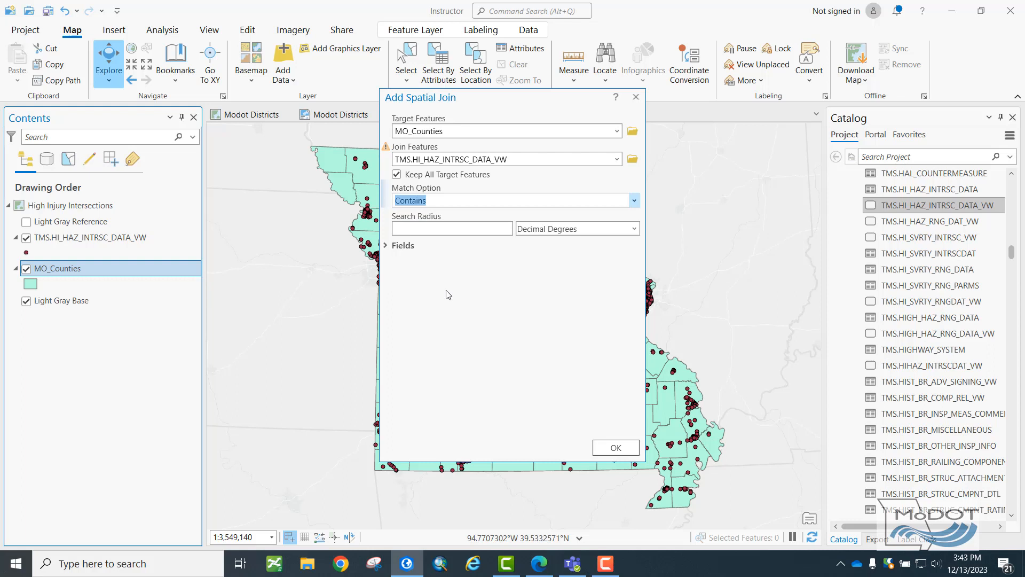
# Remove all output fields from HISTORY_ID through HH_TRAVELWAY_ID from the spatial join's field map, leaving FATAL_ACCIDENT_CT as the first field.
pyautogui.click(402, 246)
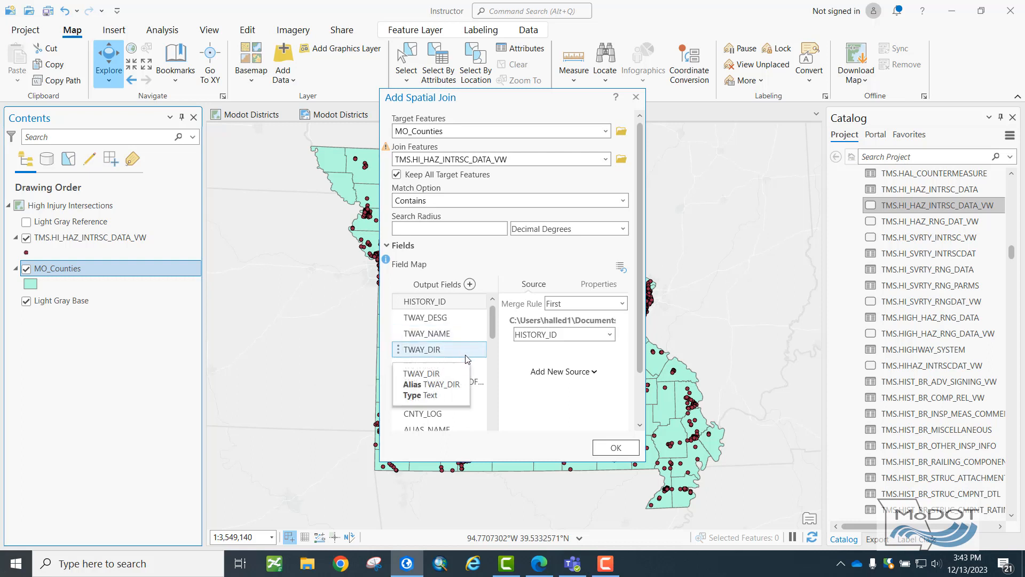
pyautogui.scroll(-4, 467, 359)
pyautogui.scroll(-9, 463, 361)
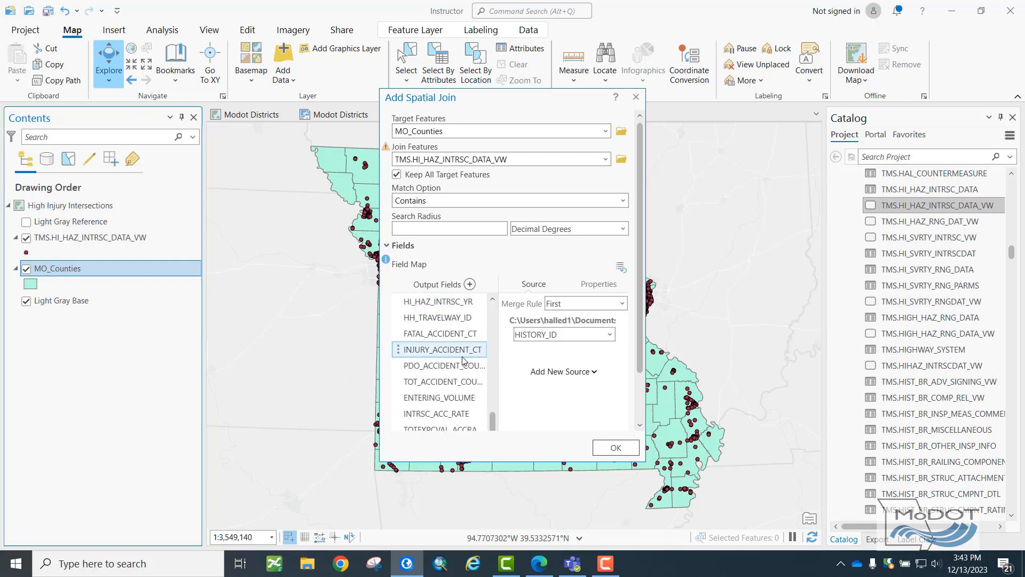
pyautogui.scroll(15, 462, 361)
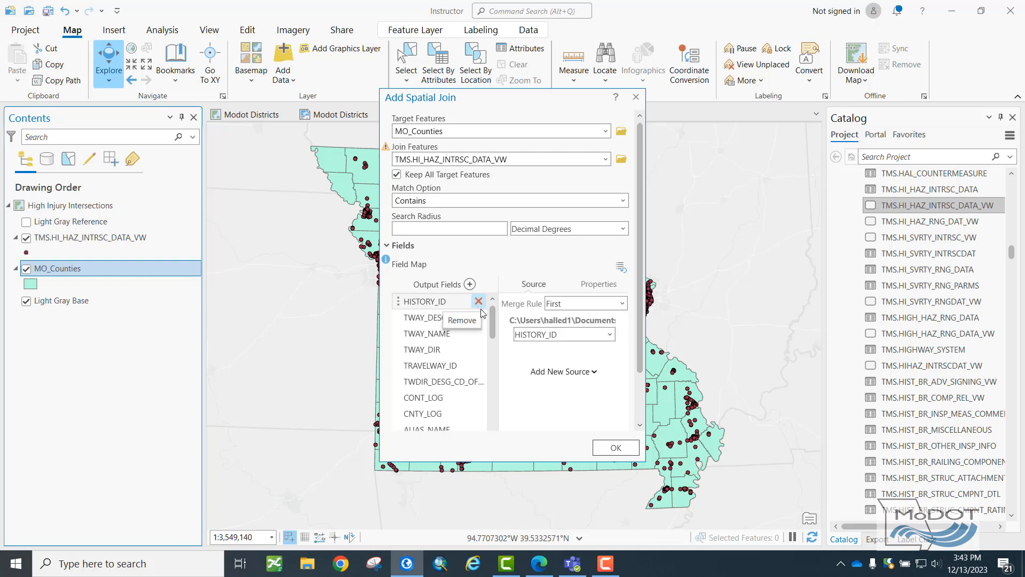
pyautogui.click(478, 302)
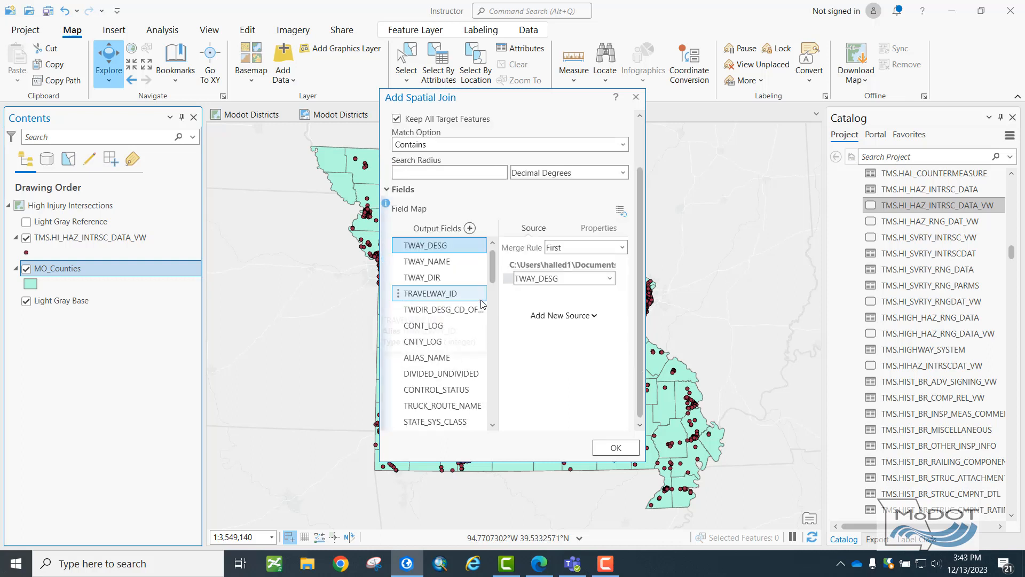
pyautogui.click(478, 245)
pyautogui.click(479, 245)
pyautogui.click(478, 245)
pyautogui.click(478, 245)
pyautogui.click(478, 245)
pyautogui.tripleClick(479, 245)
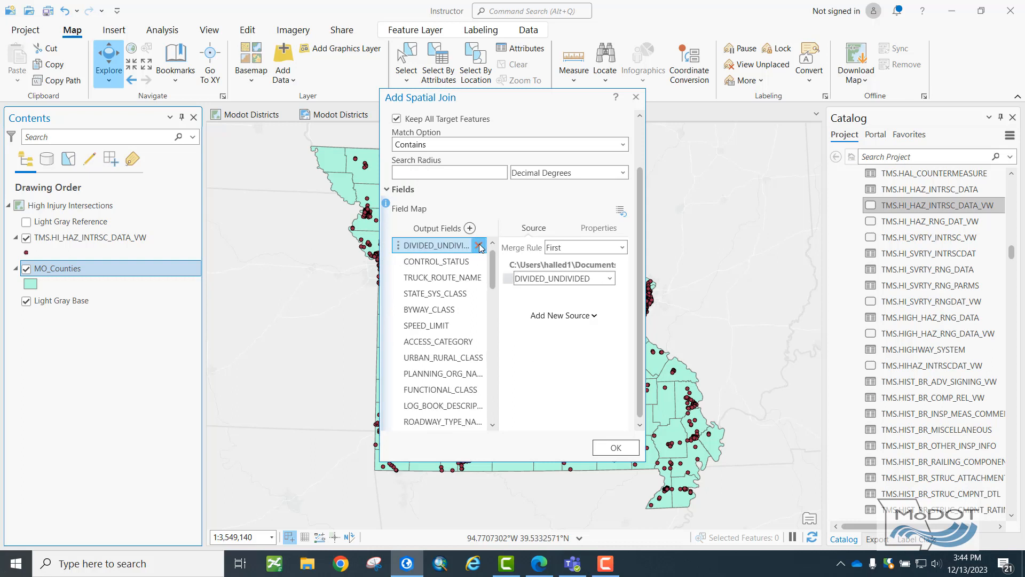
pyautogui.tripleClick(479, 245)
pyautogui.tripleClick(479, 245)
pyautogui.tripleClick(479, 245)
pyautogui.click(479, 245)
pyautogui.click(478, 245)
pyautogui.click(478, 245)
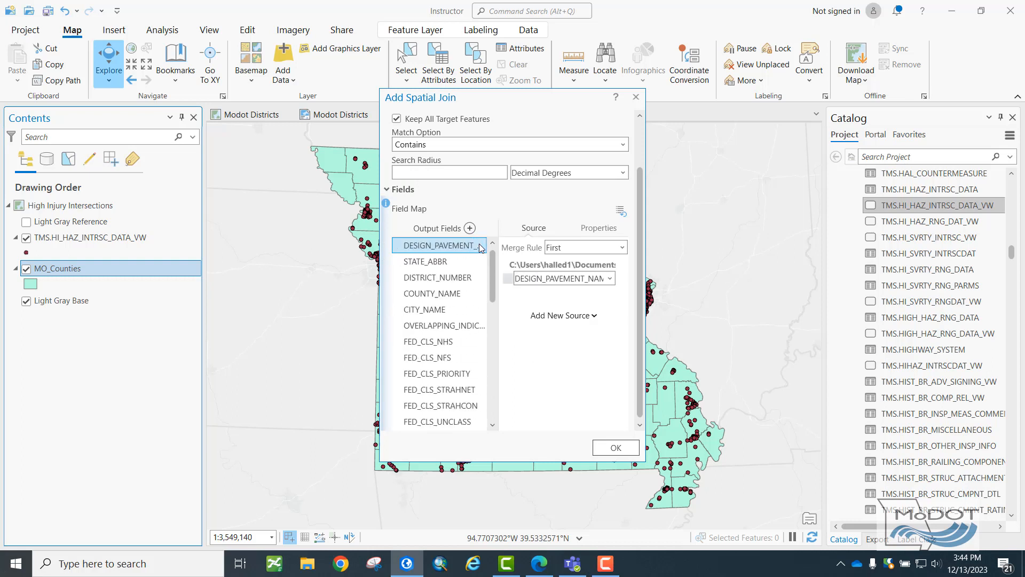
pyautogui.click(479, 245)
pyautogui.click(479, 245)
pyautogui.click(478, 245)
pyautogui.click(478, 245)
pyautogui.click(478, 245)
pyautogui.click(479, 245)
pyautogui.click(478, 245)
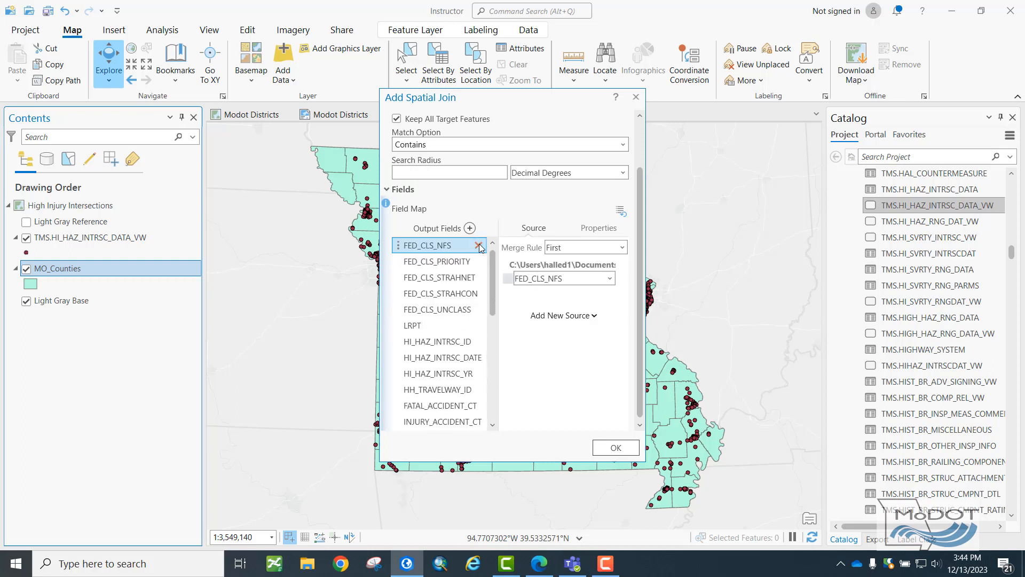
pyautogui.click(478, 245)
pyautogui.click(479, 245)
pyautogui.click(479, 245)
pyautogui.click(479, 245)
pyautogui.click(479, 245)
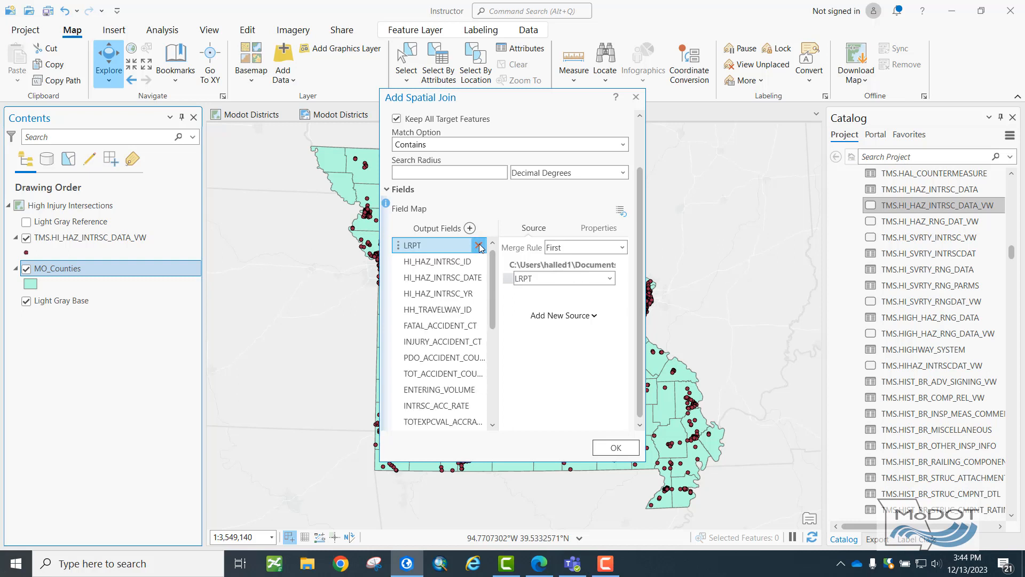
pyautogui.click(478, 245)
pyautogui.click(479, 245)
pyautogui.click(478, 245)
pyautogui.click(478, 245)
pyautogui.click(478, 245)
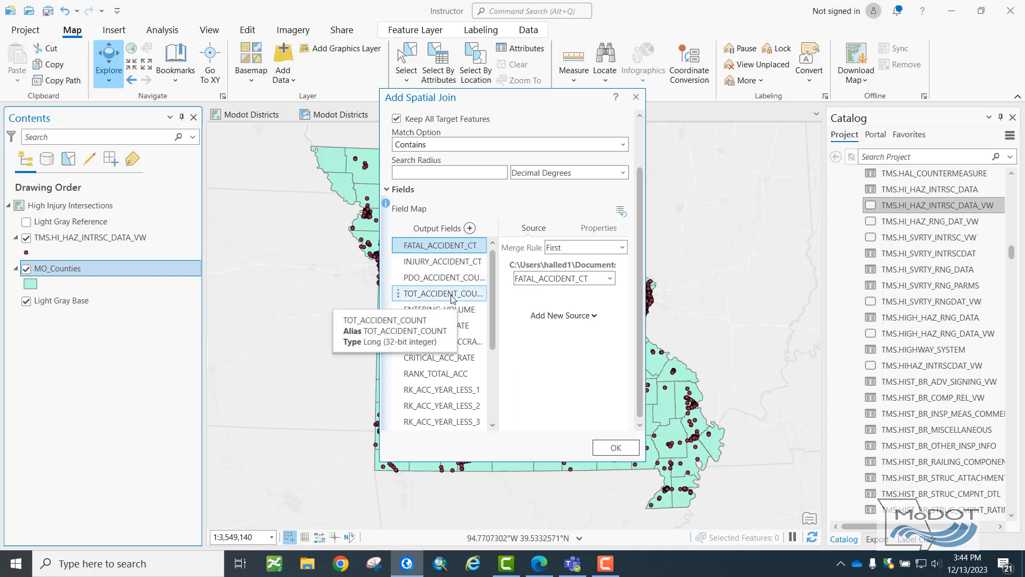
# Remove the output fields from ENTERING_VOLUME through the end of the field map, keeping only the fatal, injury, PDO and total accident counts.
pyautogui.click(480, 313)
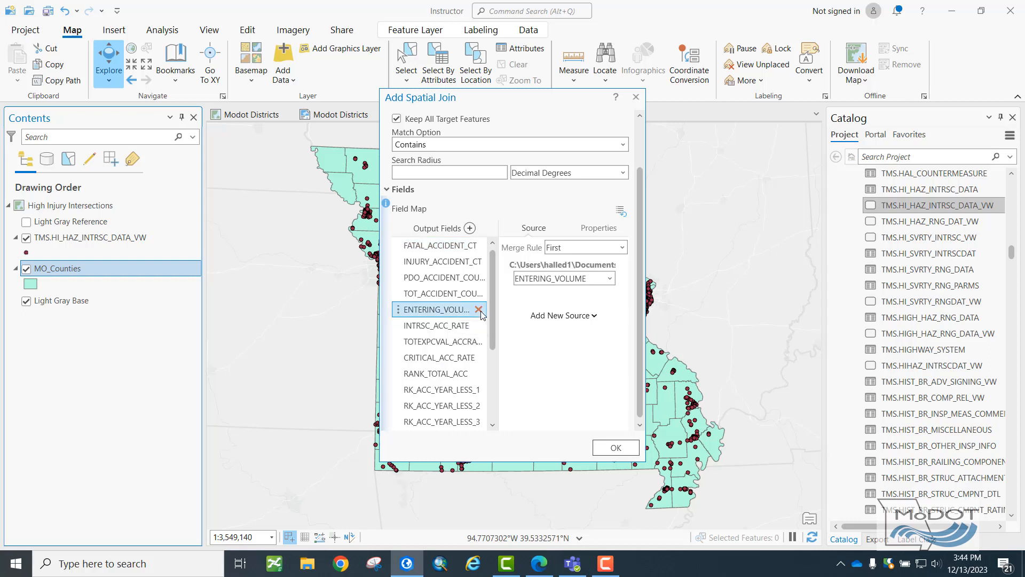
pyautogui.click(479, 310)
pyautogui.click(479, 310)
pyautogui.click(479, 310)
pyautogui.click(479, 310)
pyautogui.click(479, 310)
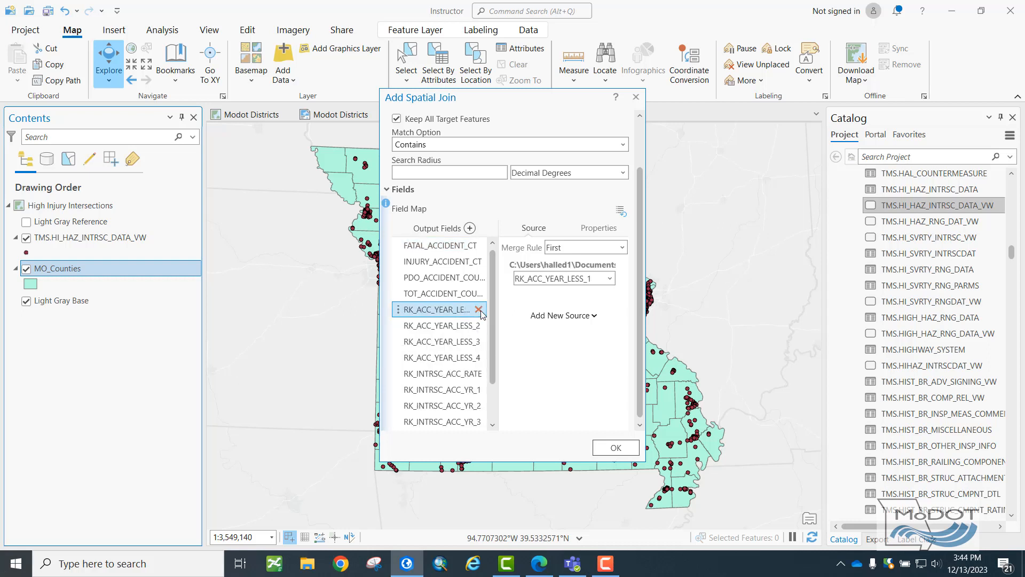
pyautogui.click(479, 310)
pyautogui.click(479, 310)
pyautogui.click(479, 310)
pyautogui.click(479, 309)
pyautogui.scroll(1, 490, 313)
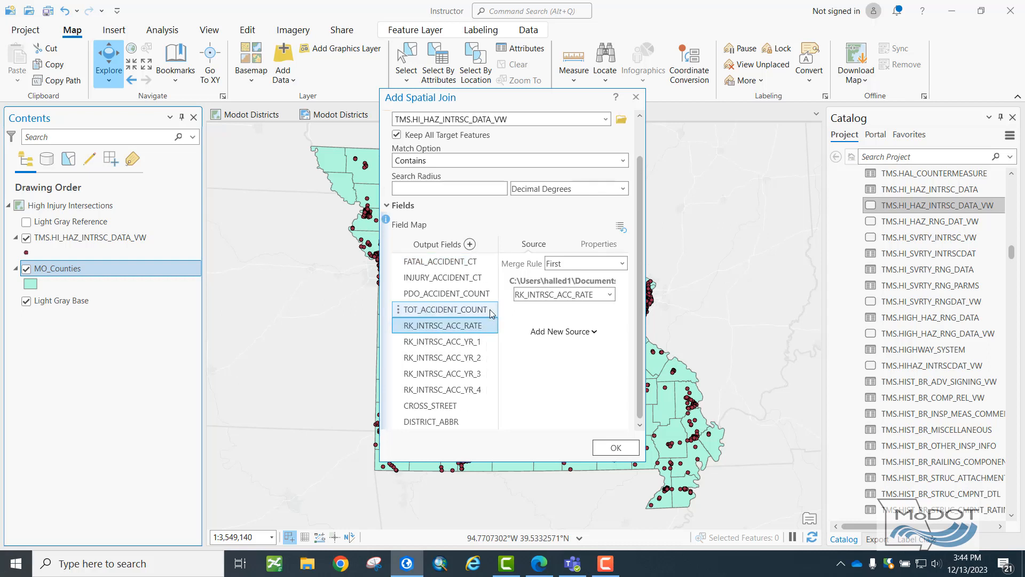
pyautogui.click(491, 325)
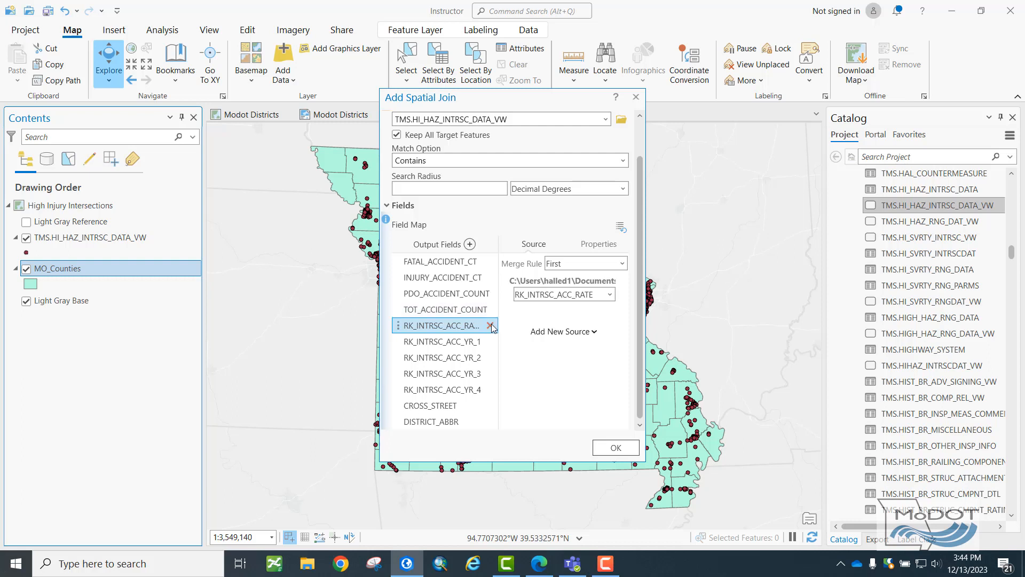
pyautogui.click(491, 422)
pyautogui.click(491, 422)
pyautogui.click(492, 420)
pyautogui.click(496, 413)
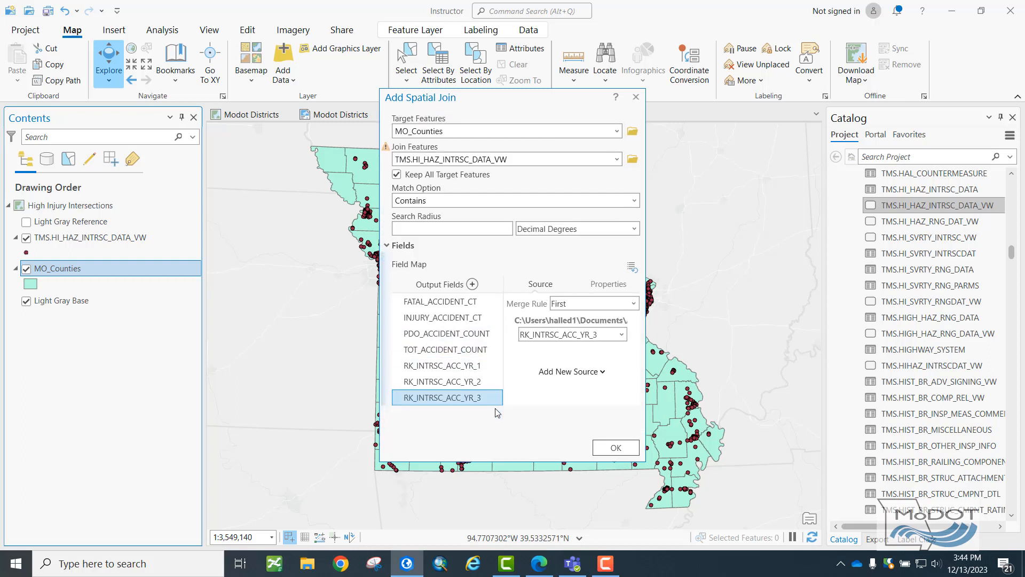
pyautogui.click(496, 397)
pyautogui.click(497, 382)
pyautogui.click(496, 366)
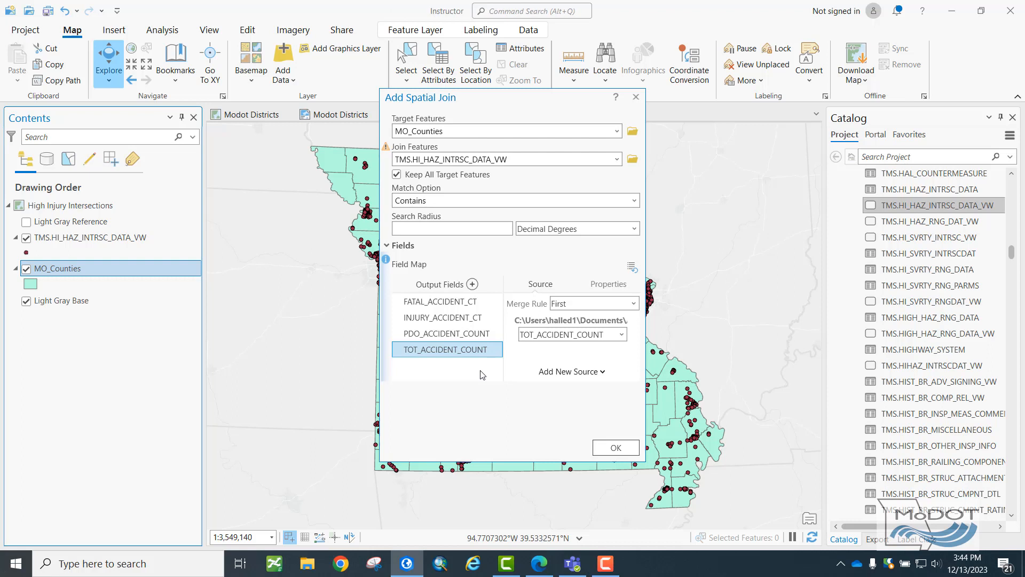
# Set the merge rule of the FATAL_ACCIDENT_CT output field to Sum and run the spatial join.
pyautogui.click(466, 304)
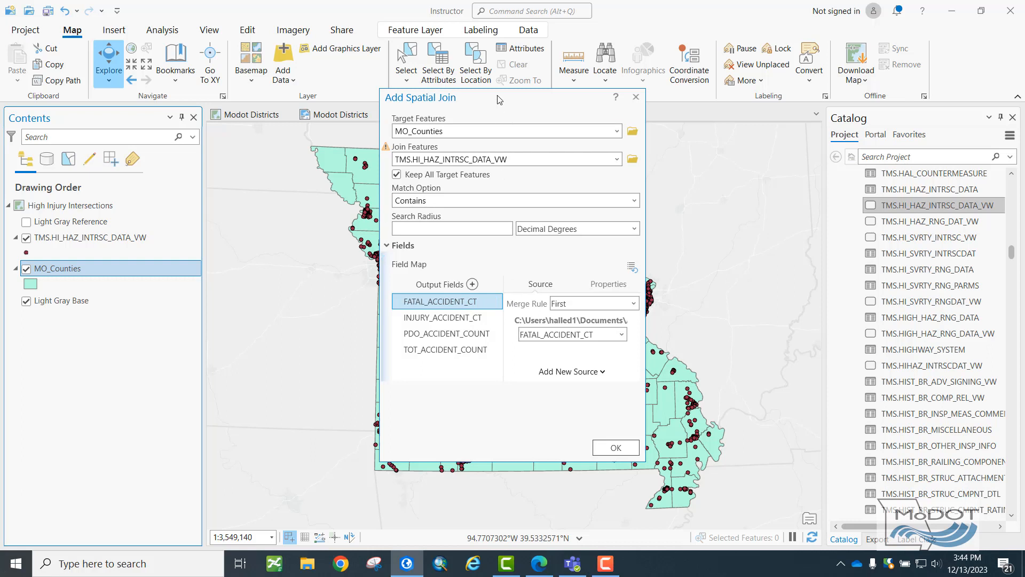
pyautogui.moveTo(497, 104); pyautogui.dragTo(766, 104)
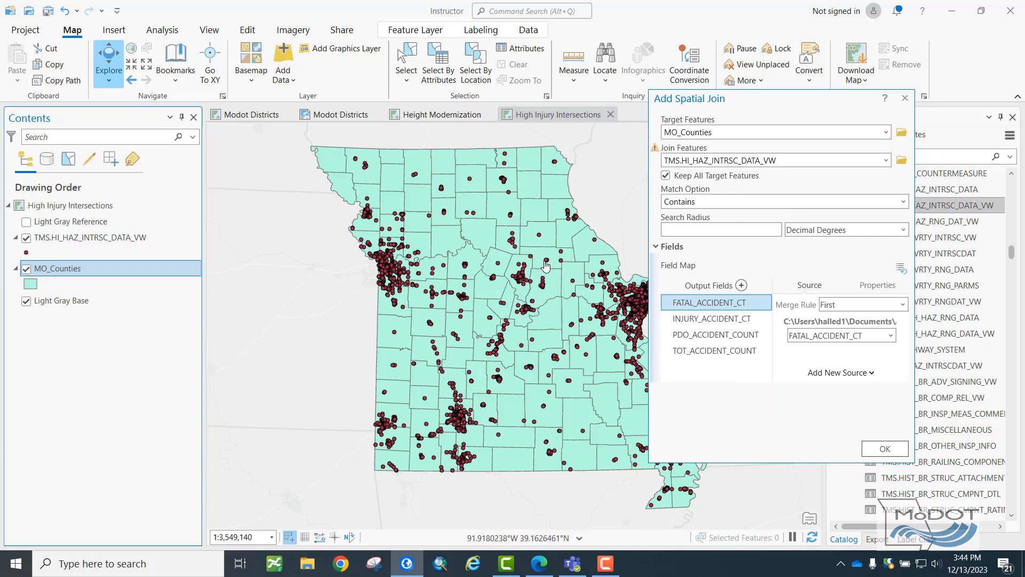
pyautogui.moveTo(740, 111); pyautogui.dragTo(562, 133)
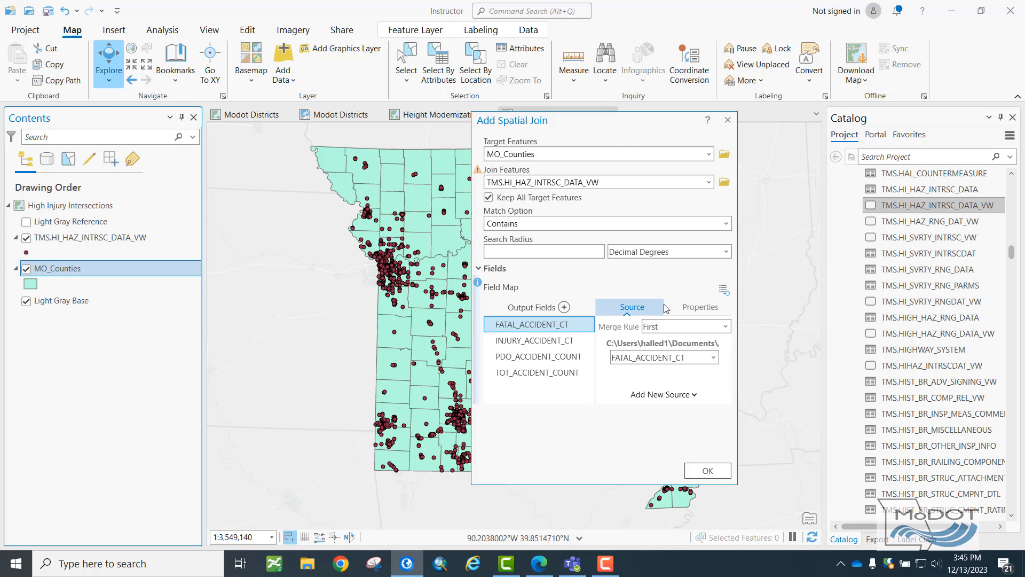
pyautogui.click(725, 326)
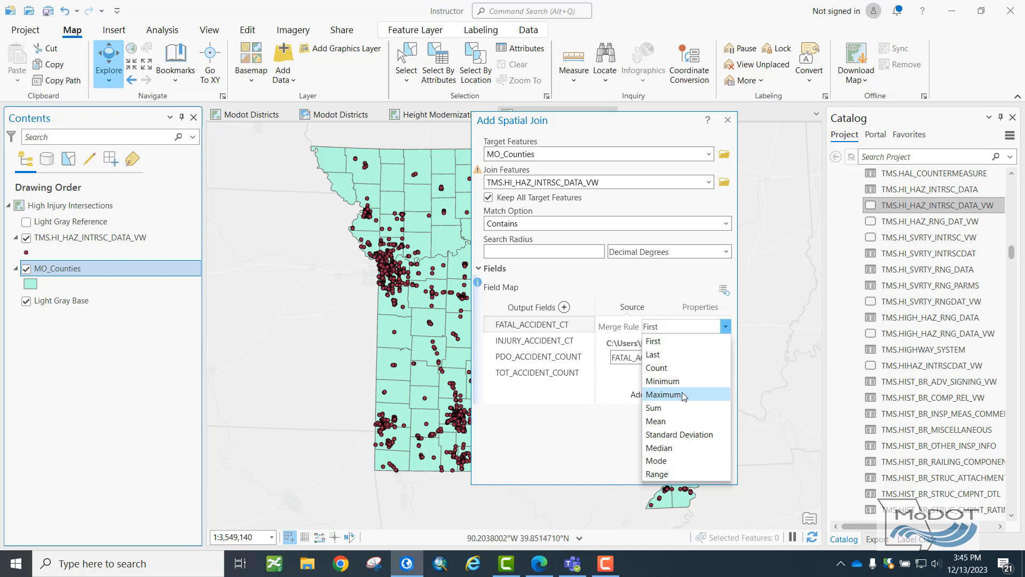
pyautogui.click(673, 408)
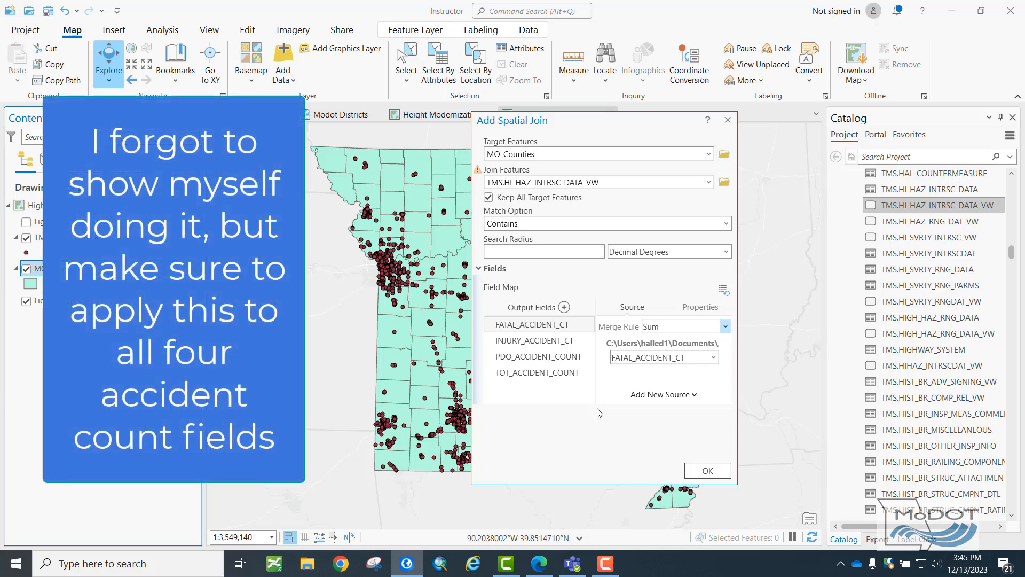
pyautogui.click(698, 471)
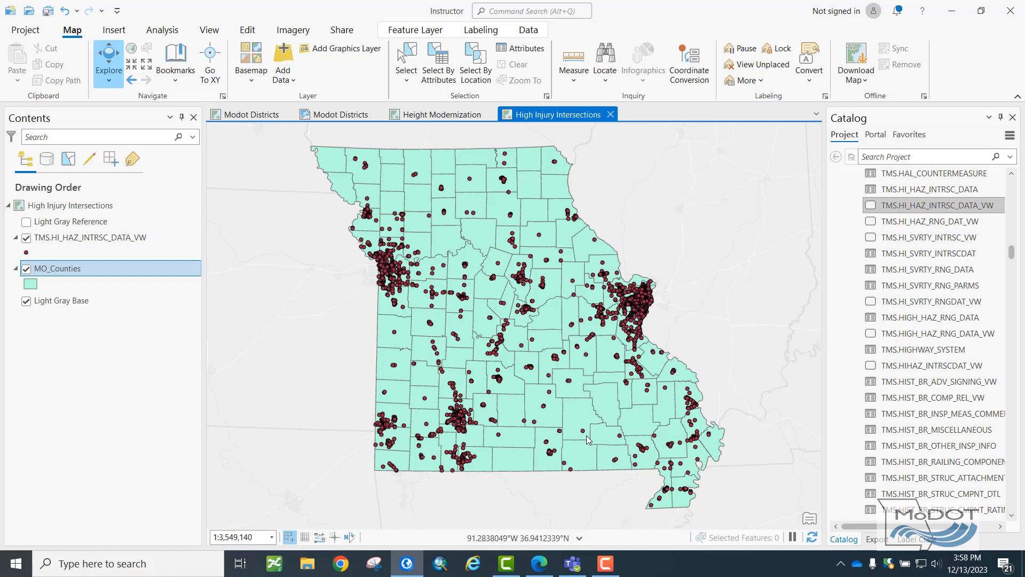
# Hide the TMS.HI_HAZ_INTRSC_DATA_VW layer and examine the joined accident fields in the MO_Counties attribute table.
pyautogui.click(26, 237)
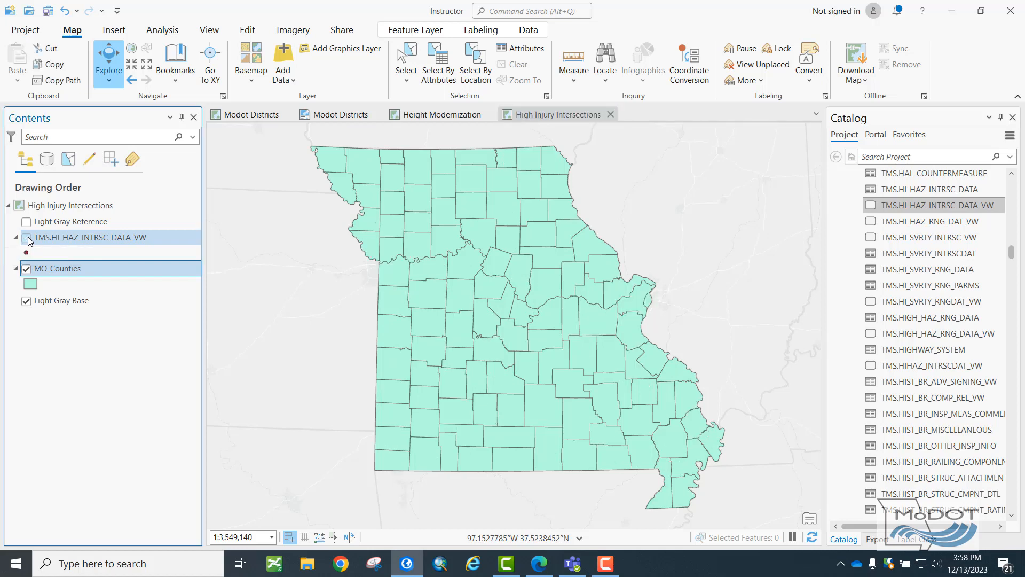
pyautogui.rightClick(57, 274)
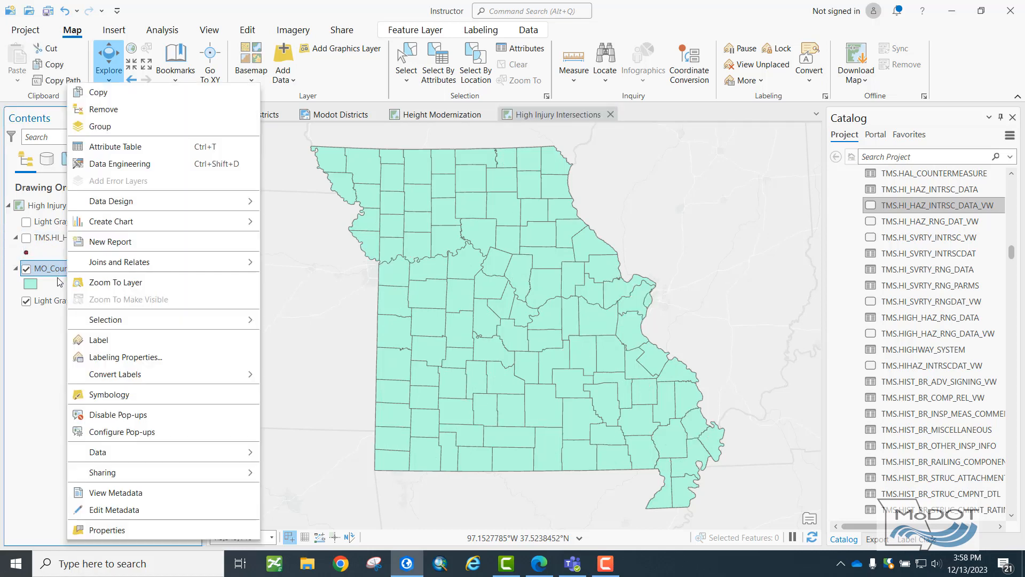
pyautogui.click(112, 153)
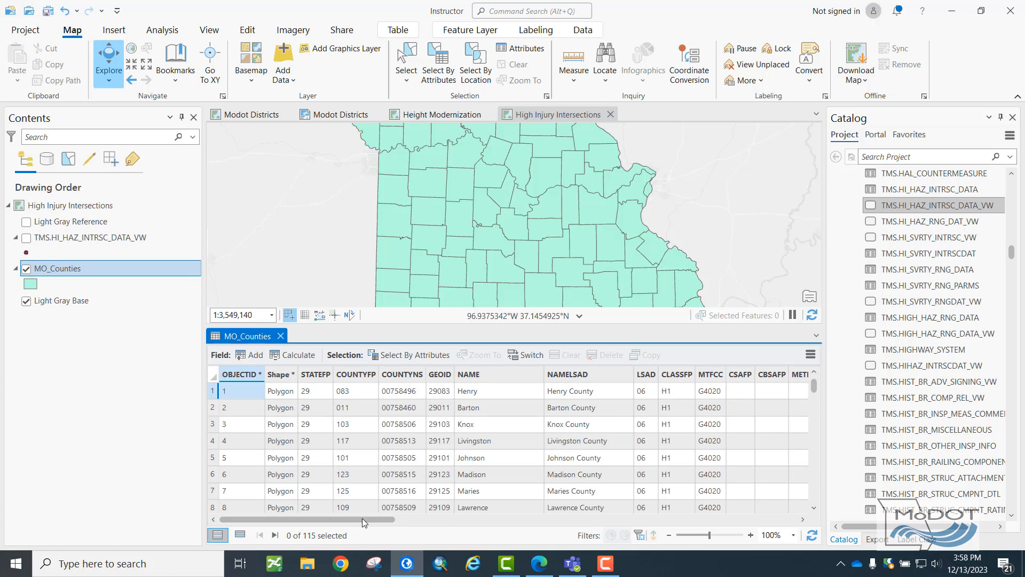
pyautogui.moveTo(362, 518); pyautogui.dragTo(748, 517)
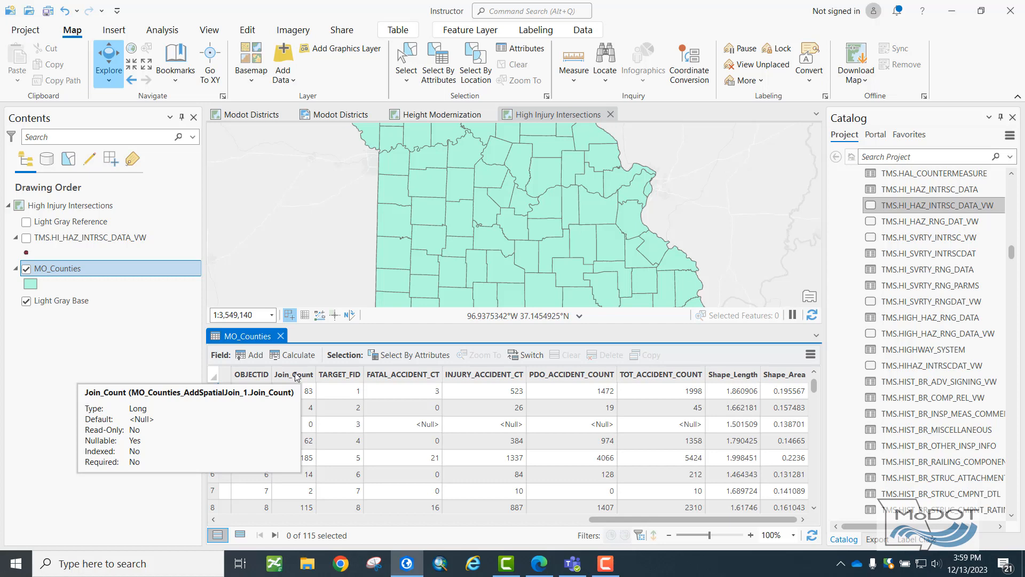
# Export the MO_Counties features to a new feature class named Counties_Accidents in Instructor.gdb.
pyautogui.rightClick(69, 272)
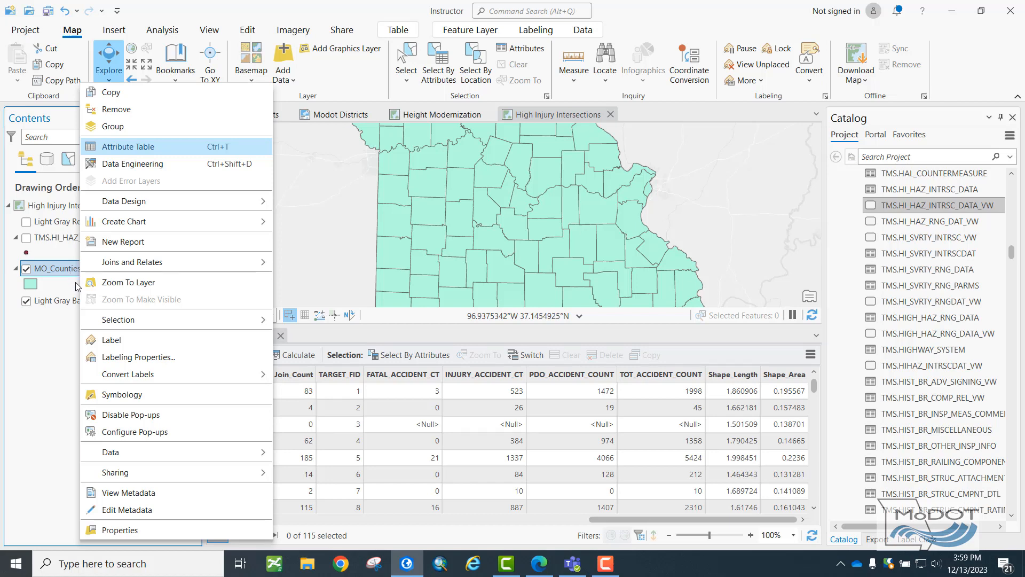
pyautogui.moveTo(159, 452)
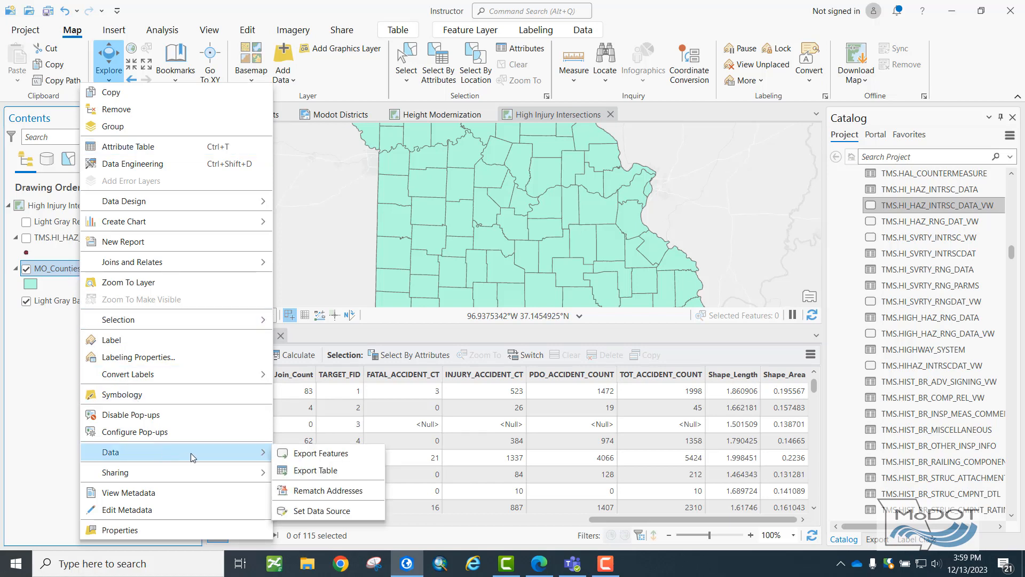
pyautogui.click(289, 454)
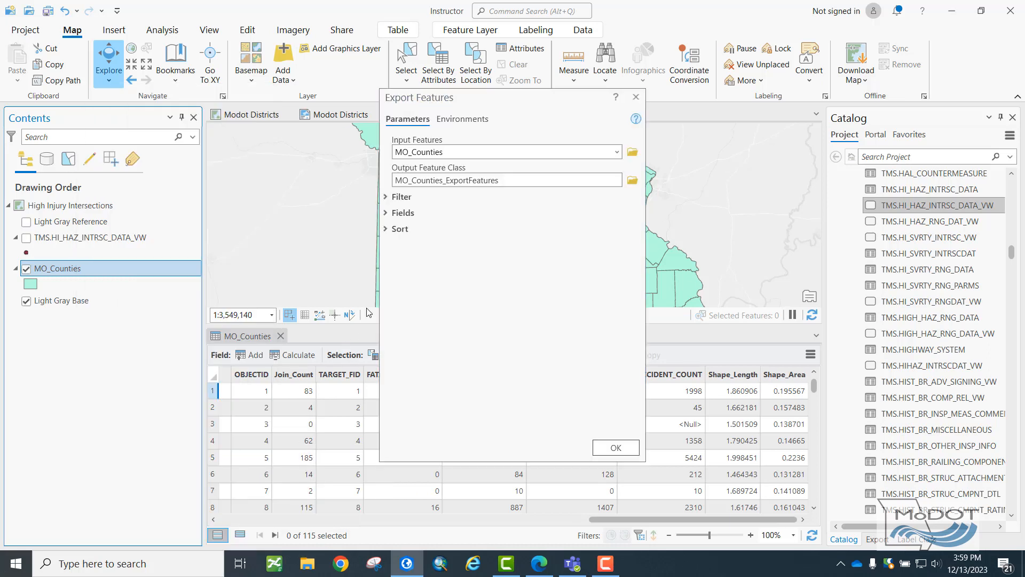
pyautogui.click(631, 181)
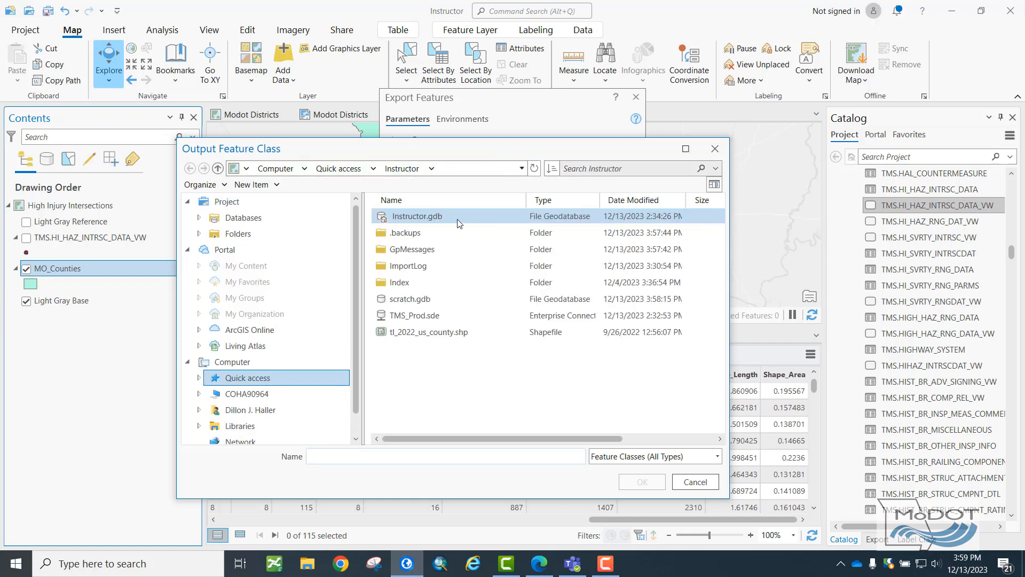
pyautogui.doubleClick(447, 224)
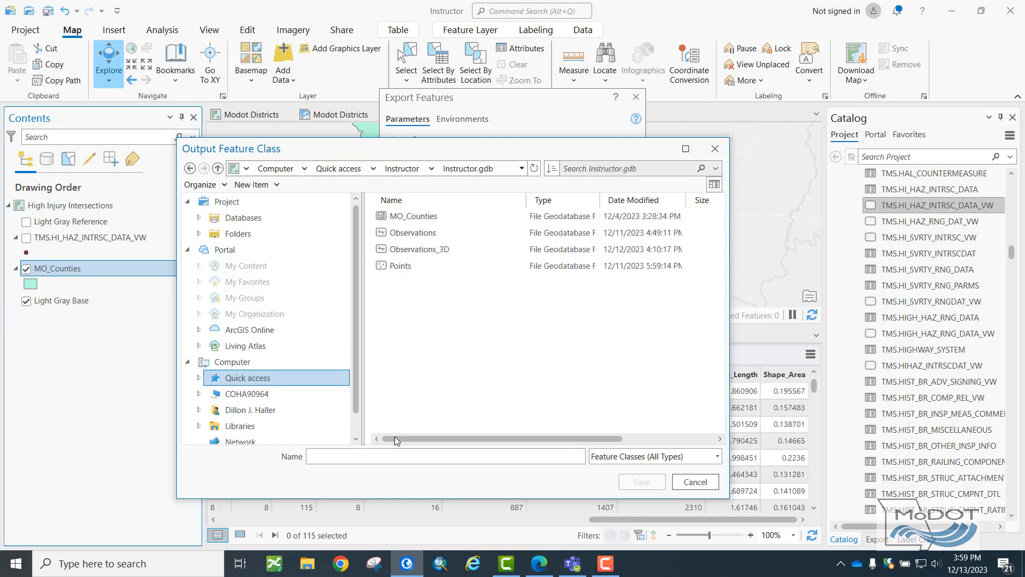
pyautogui.click(362, 457)
pyautogui.write('Counties')
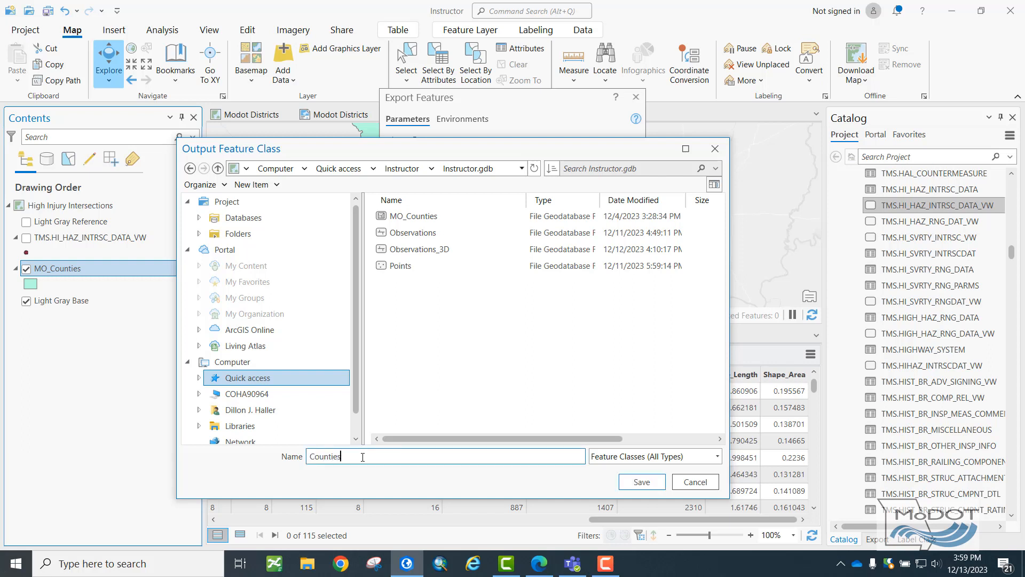
pyautogui.write('_Accidents')
pyautogui.click(638, 481)
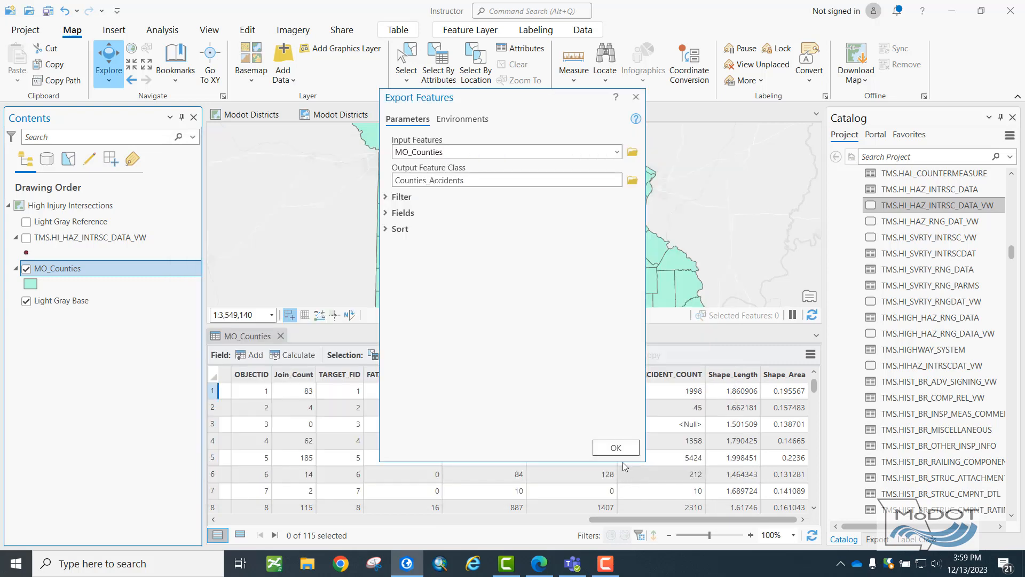
pyautogui.click(616, 447)
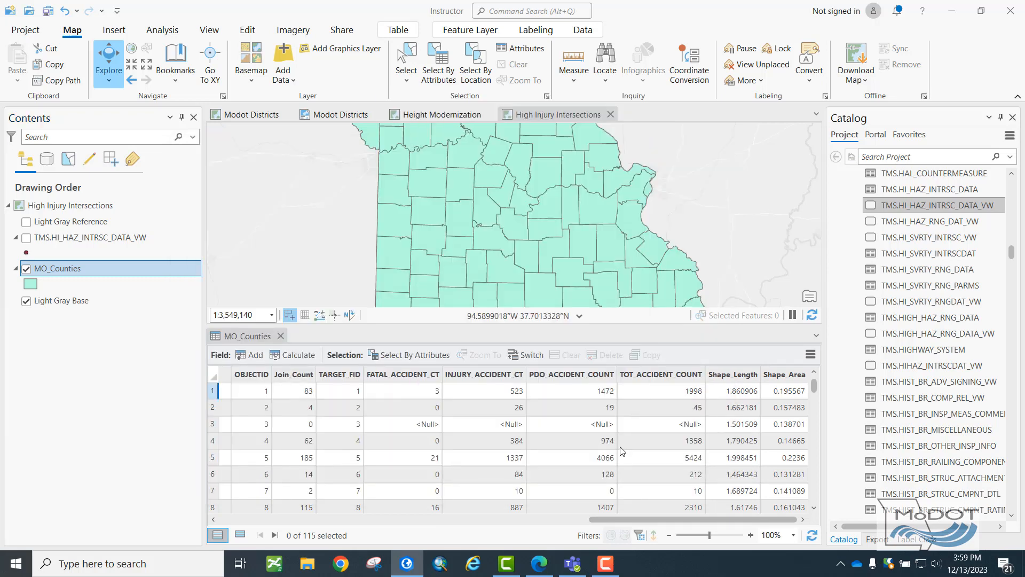
# Remove the MO_Counties and TMS.HI_HAZ_INTRSC_DATA_VW layers from the map.
pyautogui.click(28, 302)
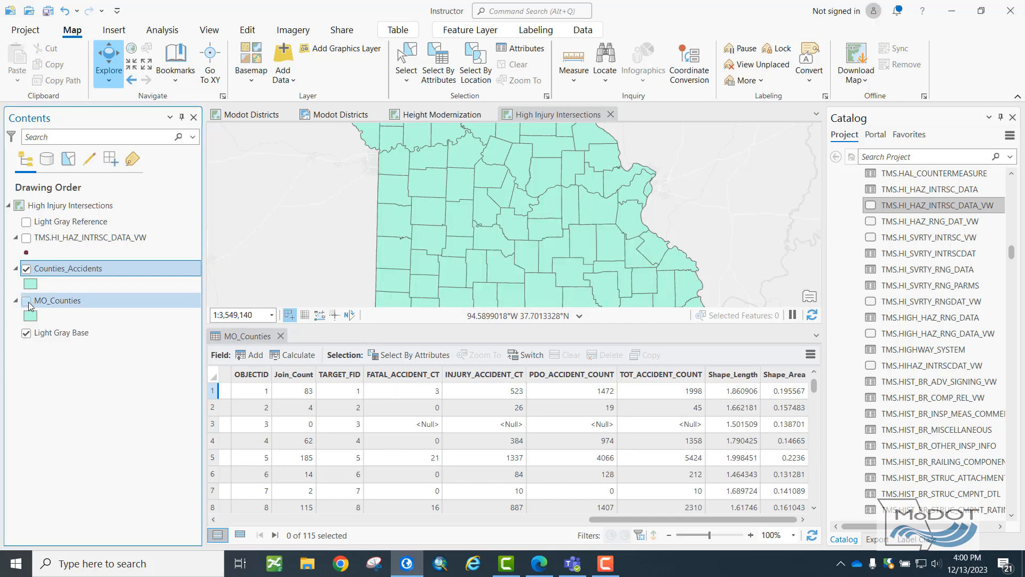
pyautogui.rightClick(58, 302)
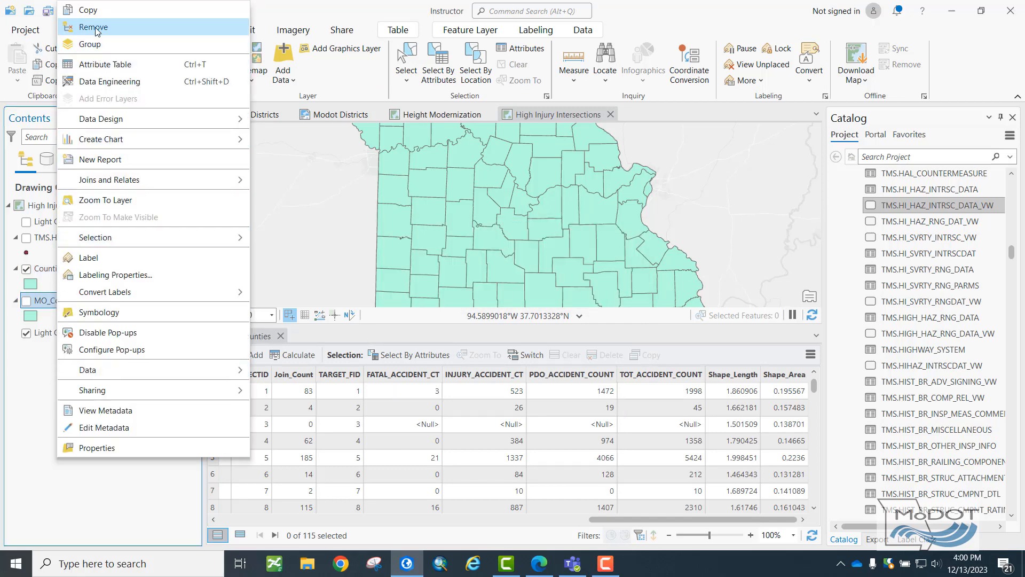
pyautogui.click(94, 26)
pyautogui.rightClick(67, 246)
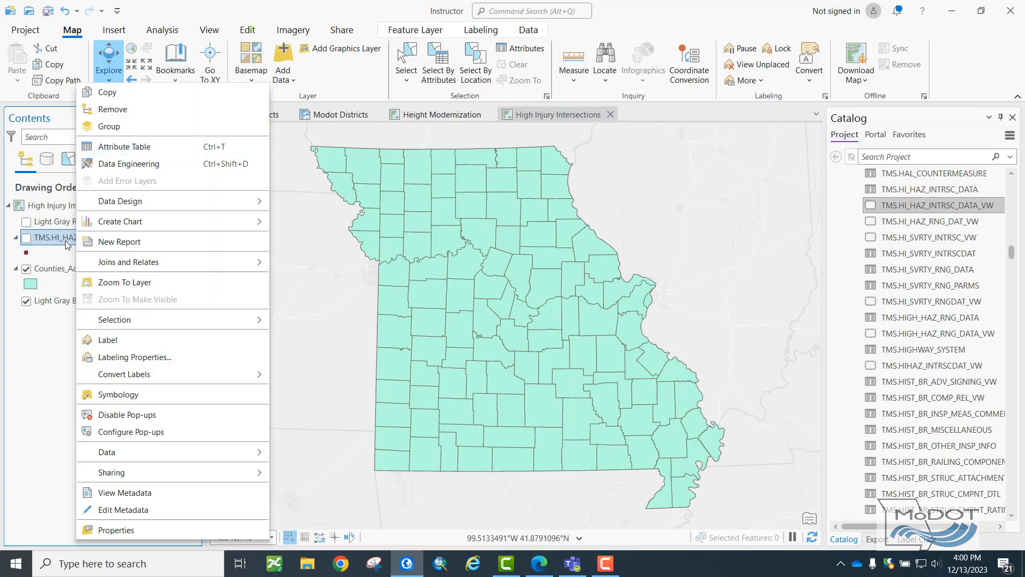
pyautogui.click(113, 109)
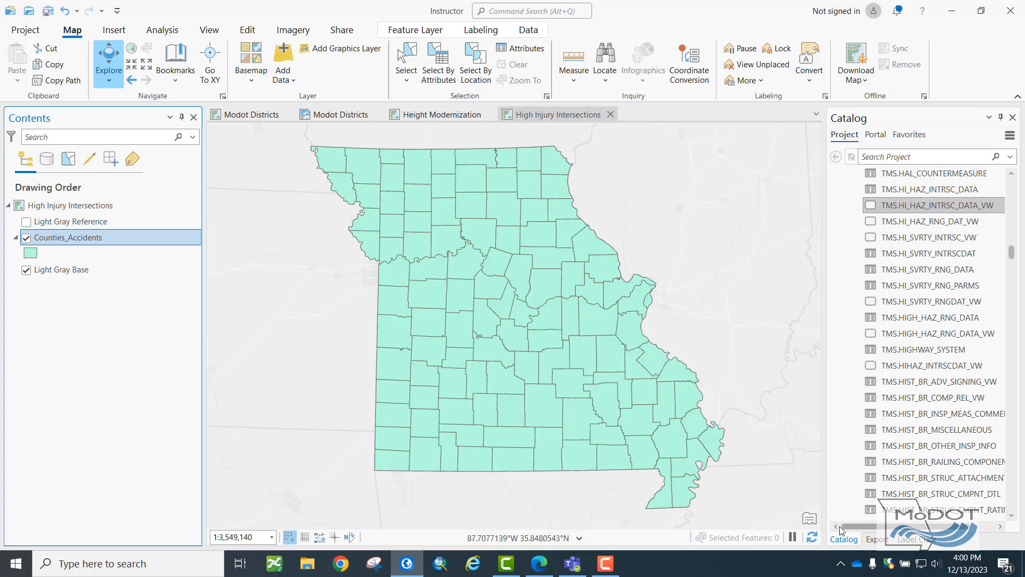
# Symbolize the Counties_Accidents layer with Graduated Colors based on the Join_Count field.
pyautogui.rightClick(76, 243)
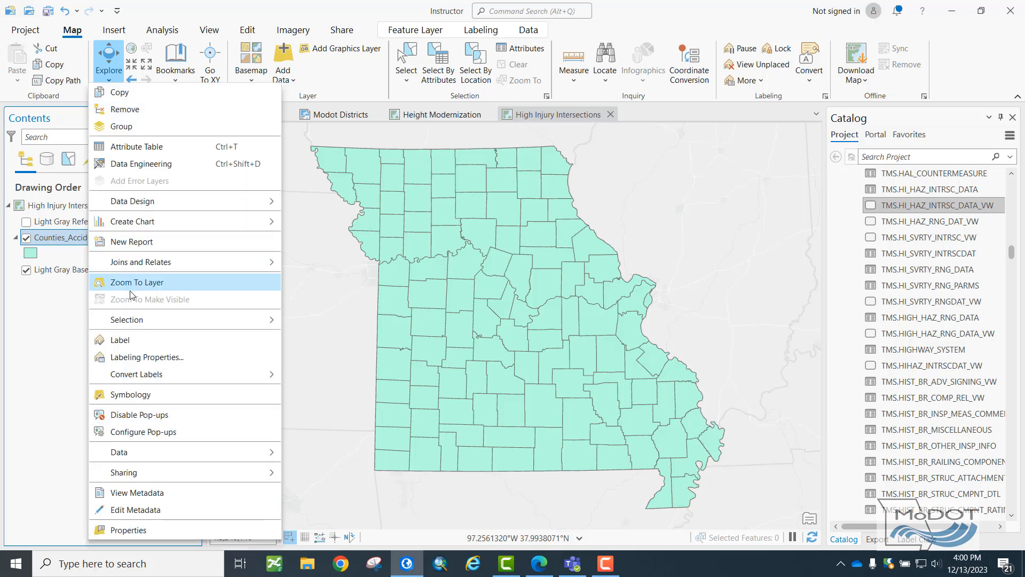
pyautogui.click(140, 394)
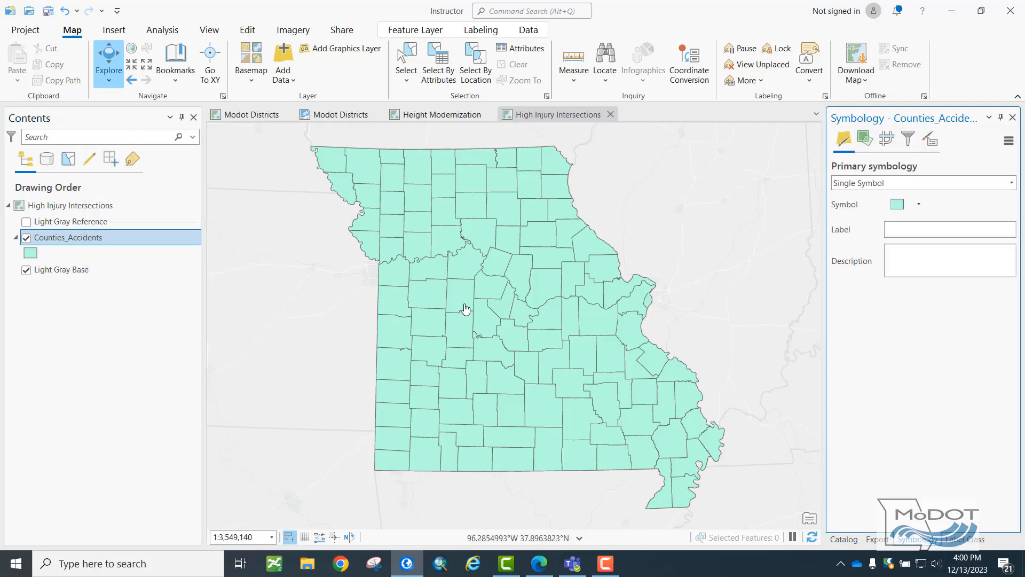
pyautogui.click(1011, 184)
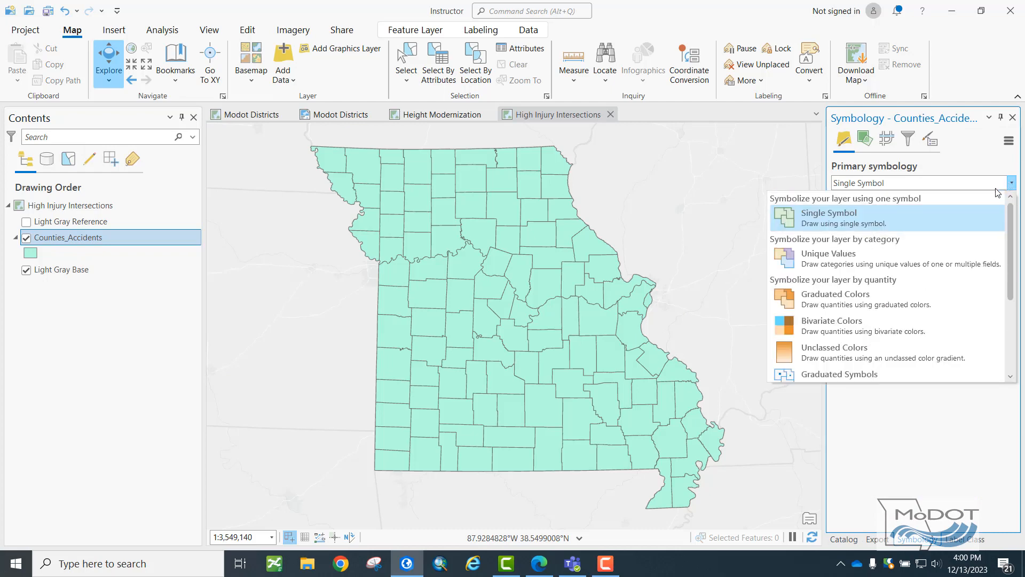
pyautogui.click(884, 297)
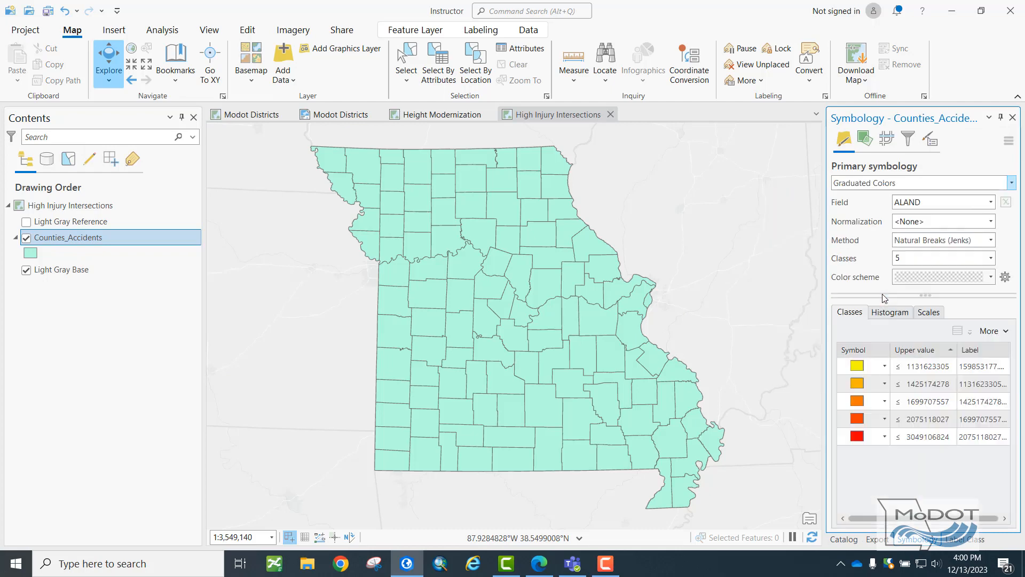
pyautogui.click(991, 202)
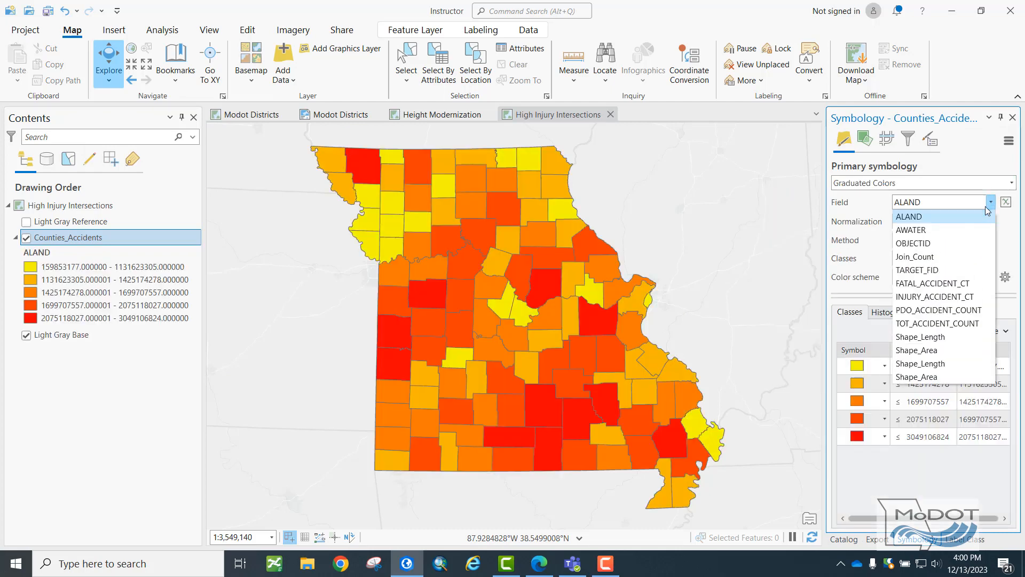
pyautogui.click(940, 256)
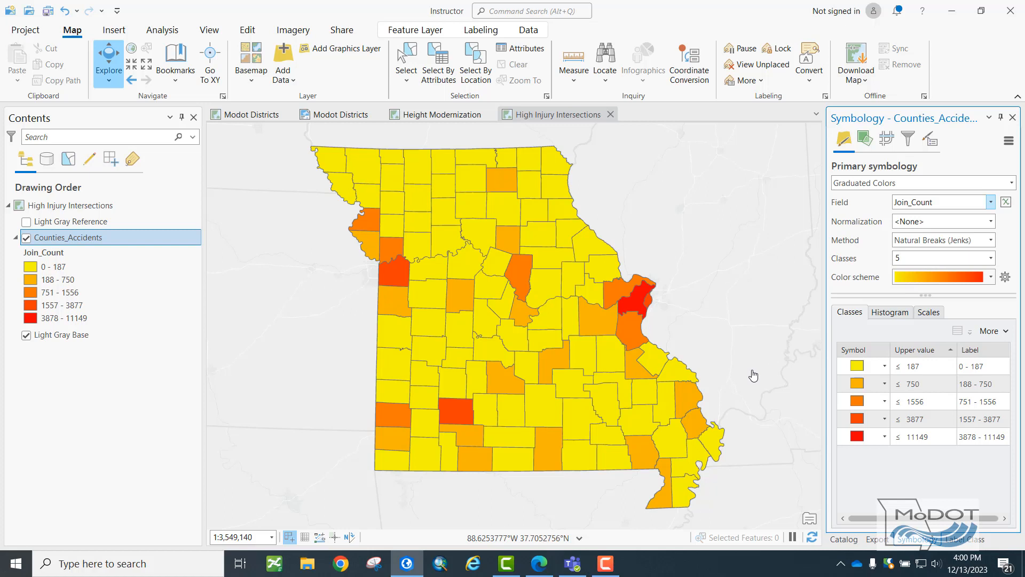
# Set the graduated colors field of the Counties_Accidents layer to INJURY_ACCIDENT_CT.
pyautogui.click(991, 202)
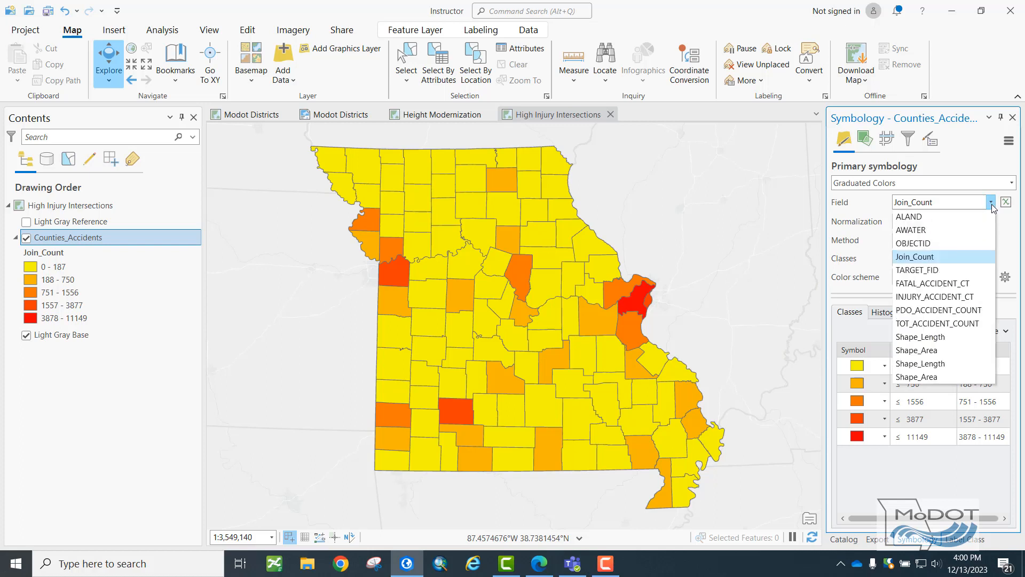
pyautogui.click(964, 297)
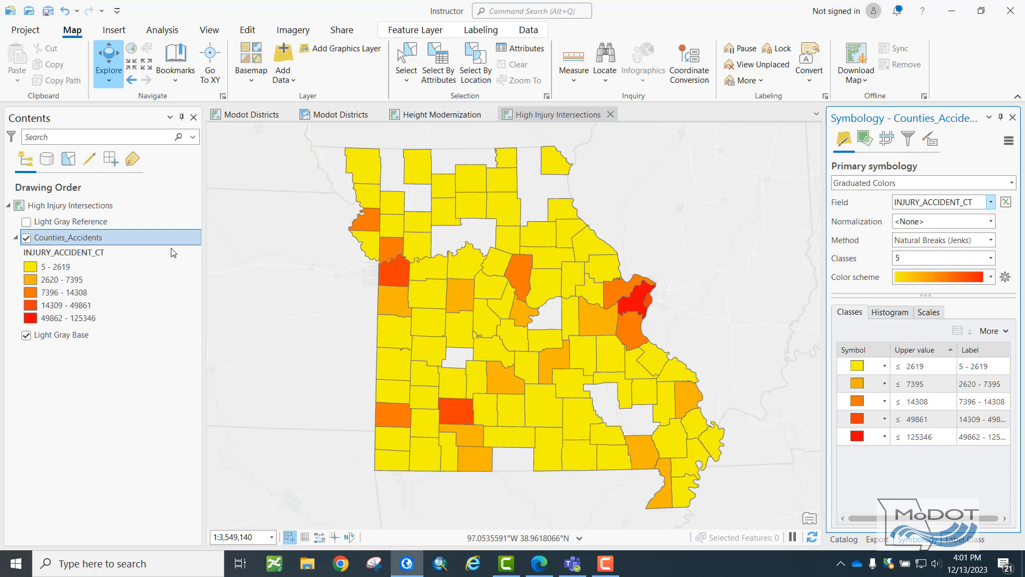
# Open the Counties_Accidents attribute table as a full-size view beside the map and examine its accident count fields against the map.
pyautogui.click(86, 242)
pyautogui.rightClick(86, 241)
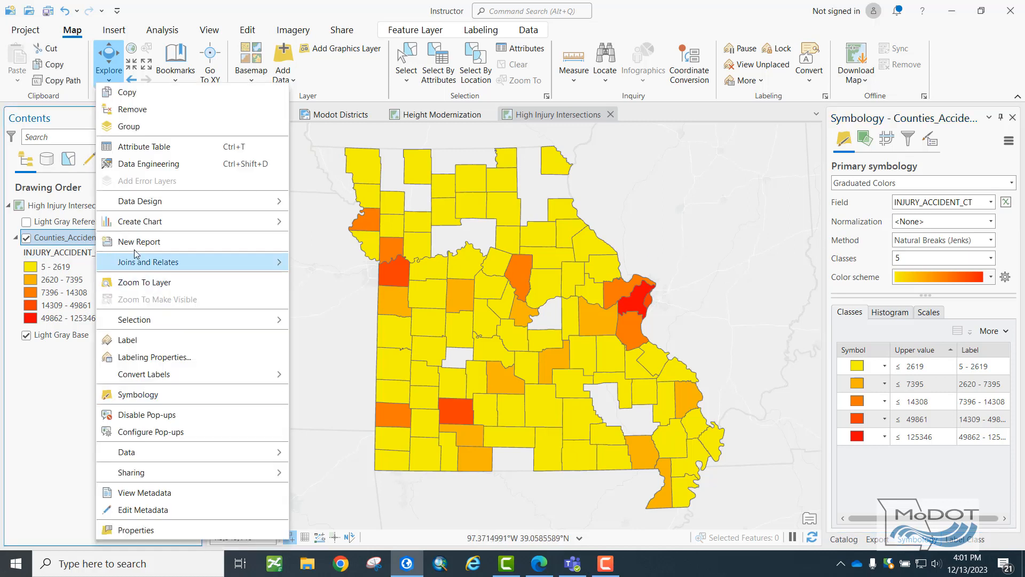
pyautogui.click(157, 156)
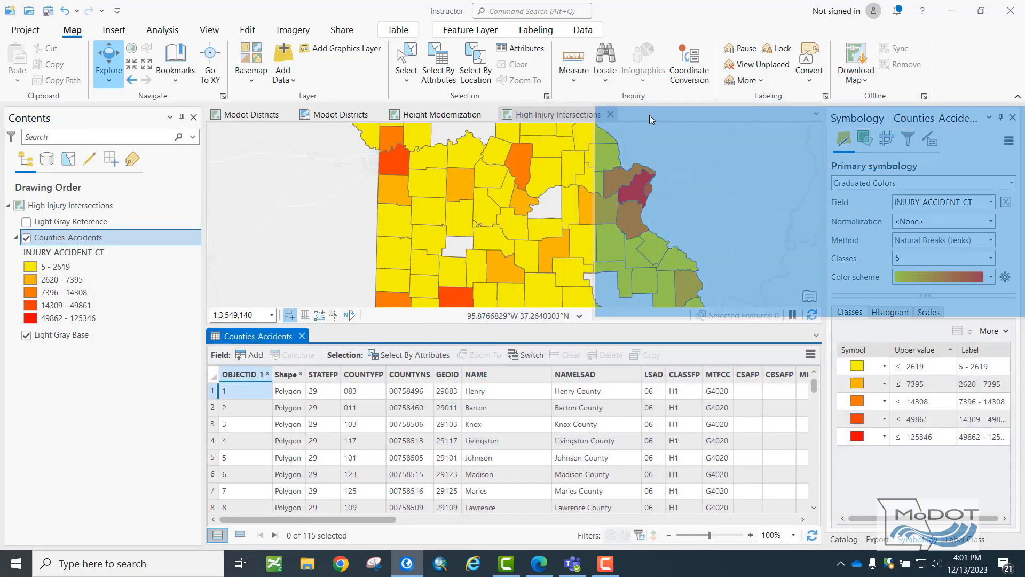
pyautogui.moveTo(258, 336); pyautogui.dragTo(649, 117)
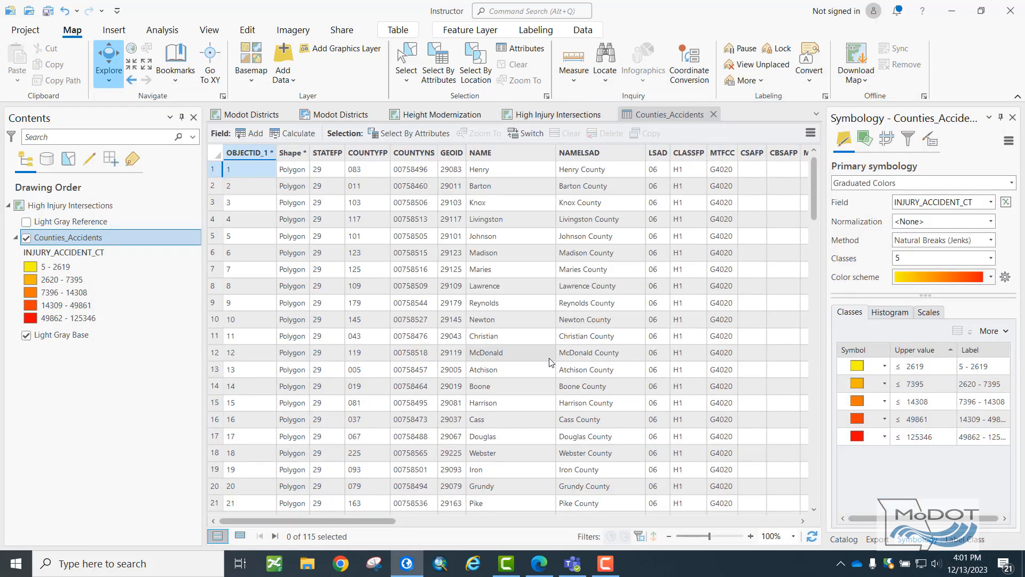
pyautogui.moveTo(327, 522); pyautogui.dragTo(636, 486)
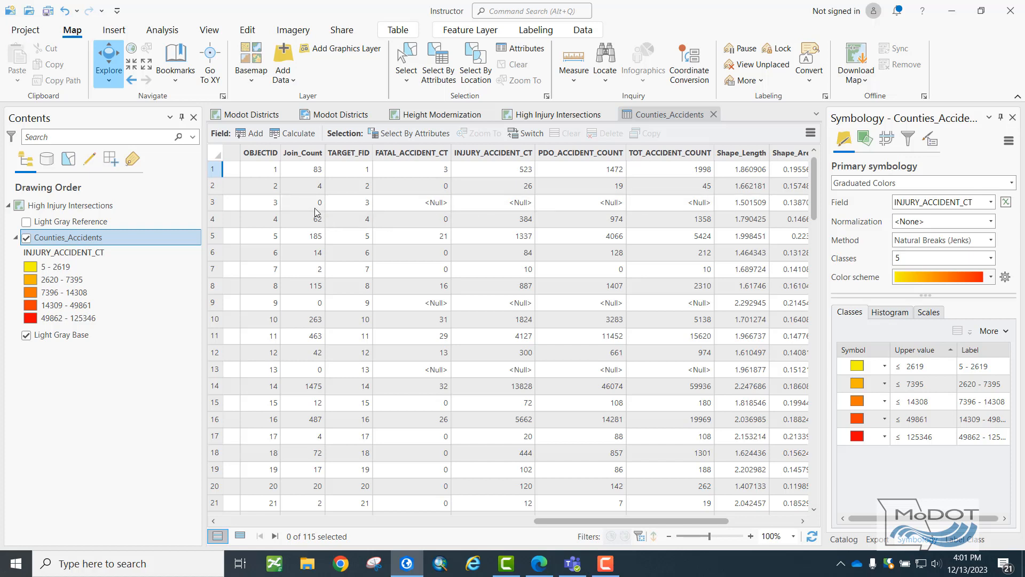
pyautogui.click(582, 114)
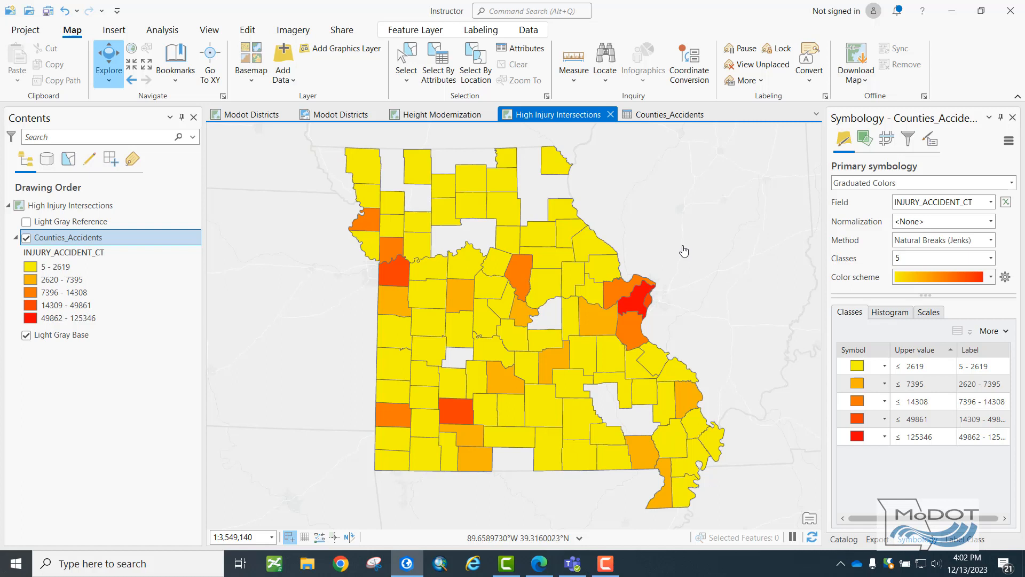
pyautogui.click(680, 115)
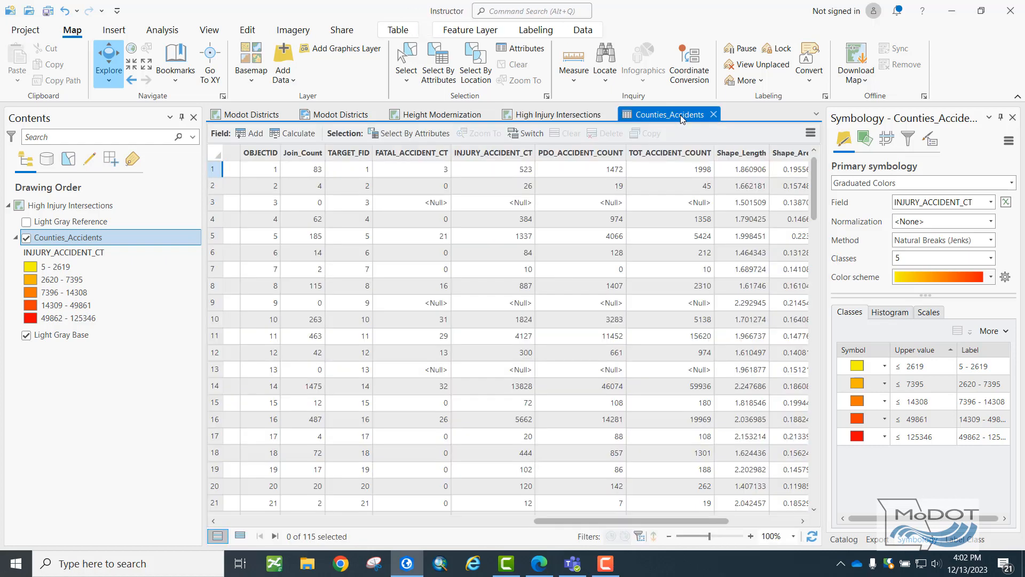
# Set up Calculate Field on INJURY_ACCIDENT_CT with the Python 3 expression 0 if !Join_Count! == 0 else !INJURY_ACCIDENT_CT!
pyautogui.click(479, 156)
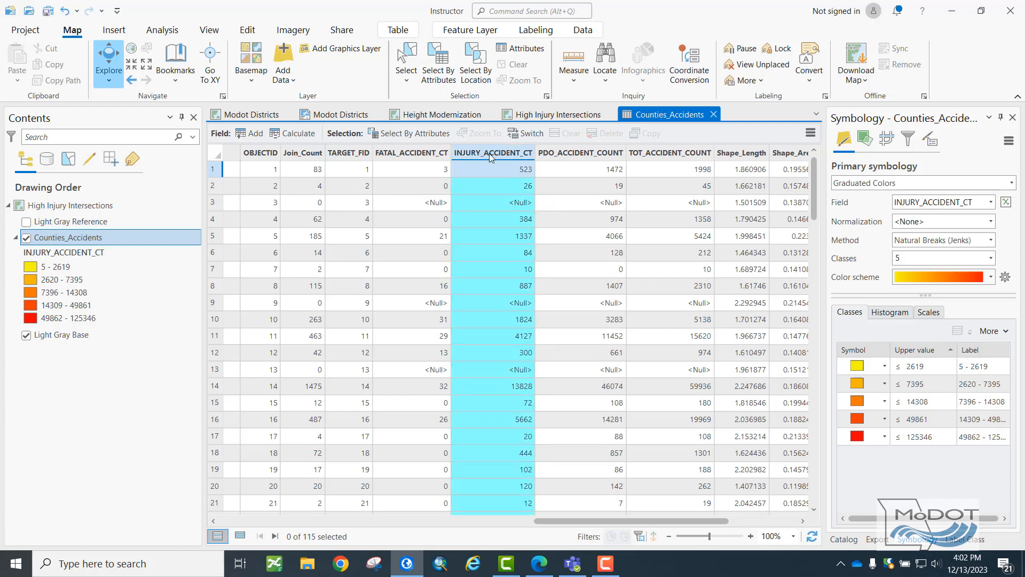
pyautogui.rightClick(492, 155)
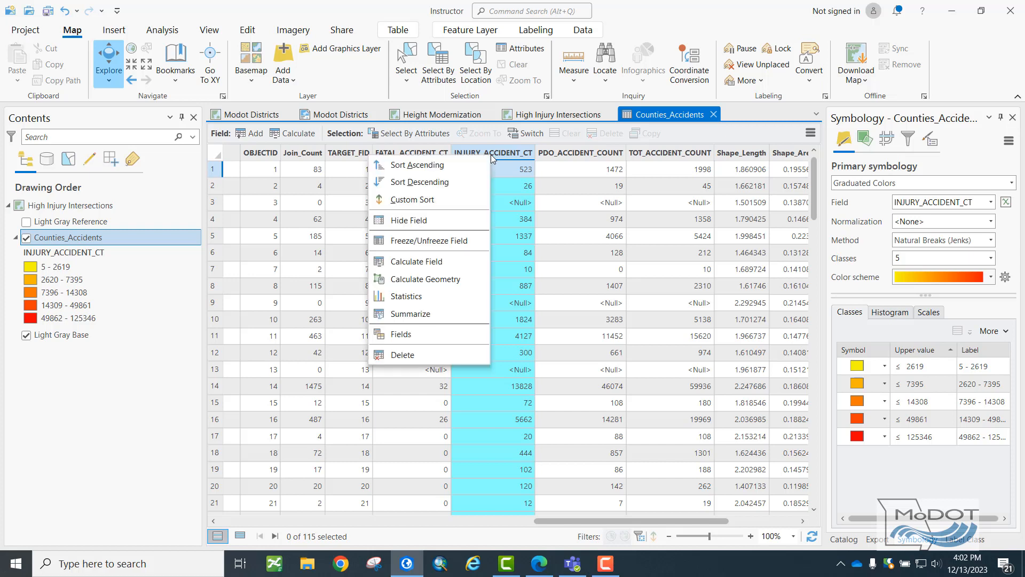
pyautogui.click(441, 262)
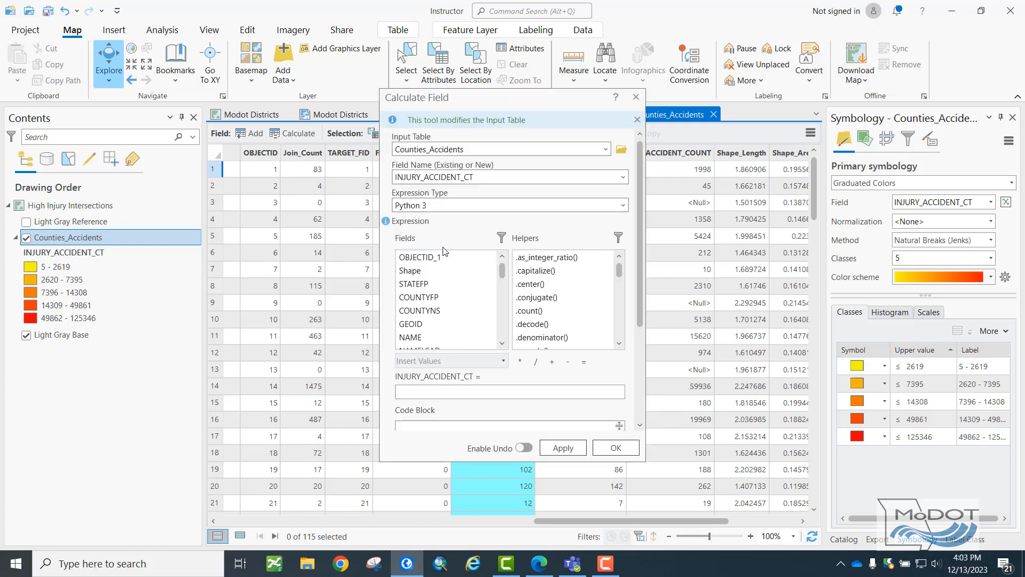
pyautogui.scroll(-3, 478, 237)
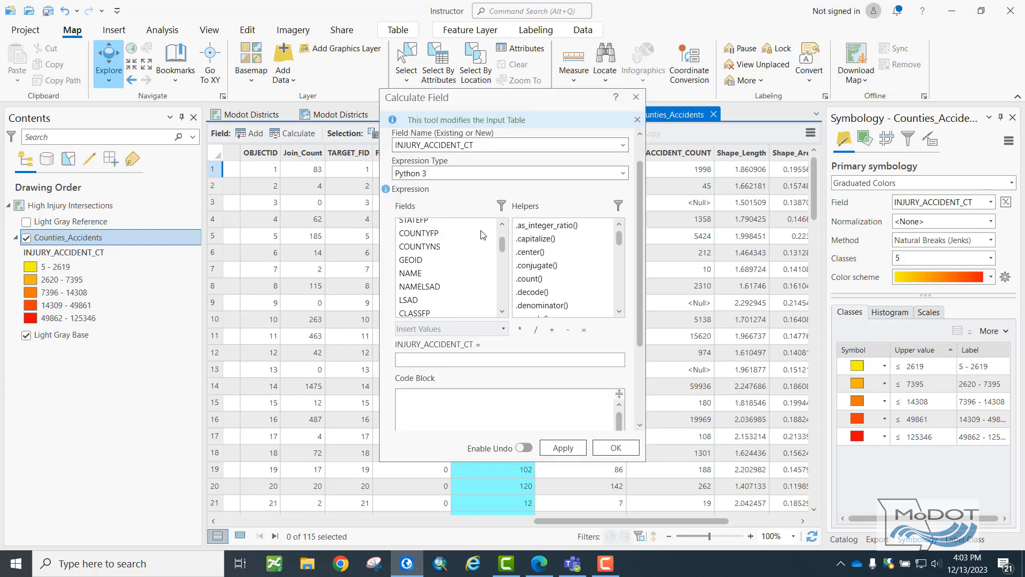
pyautogui.scroll(1, 474, 246)
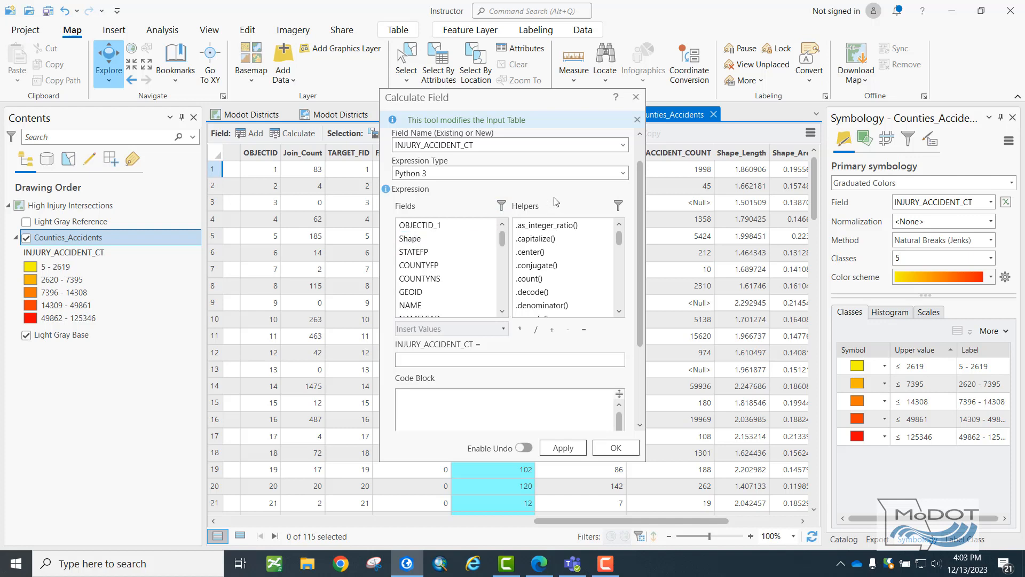
pyautogui.click(526, 356)
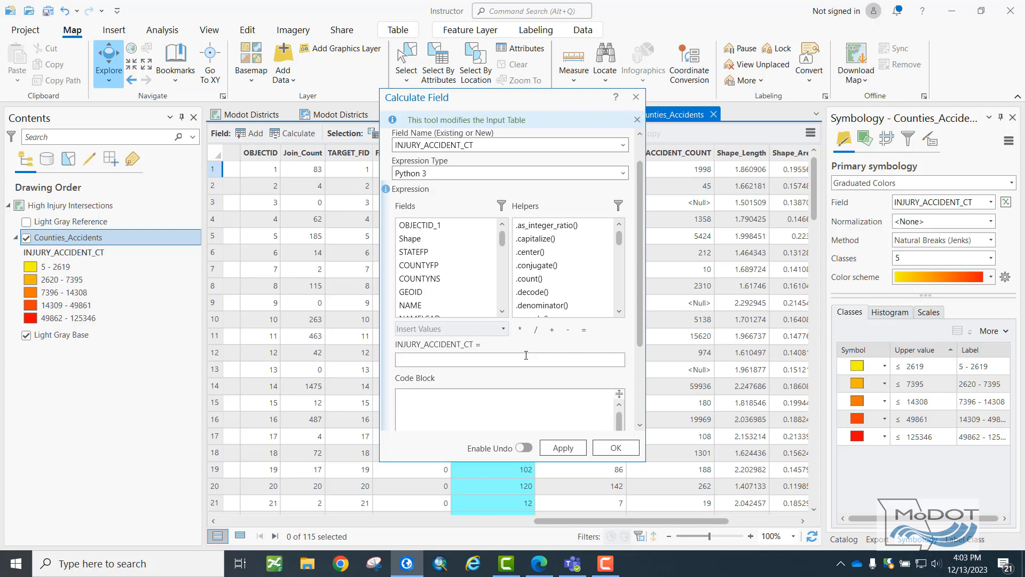
pyautogui.write('0 if')
pyautogui.scroll(-6, 452, 264)
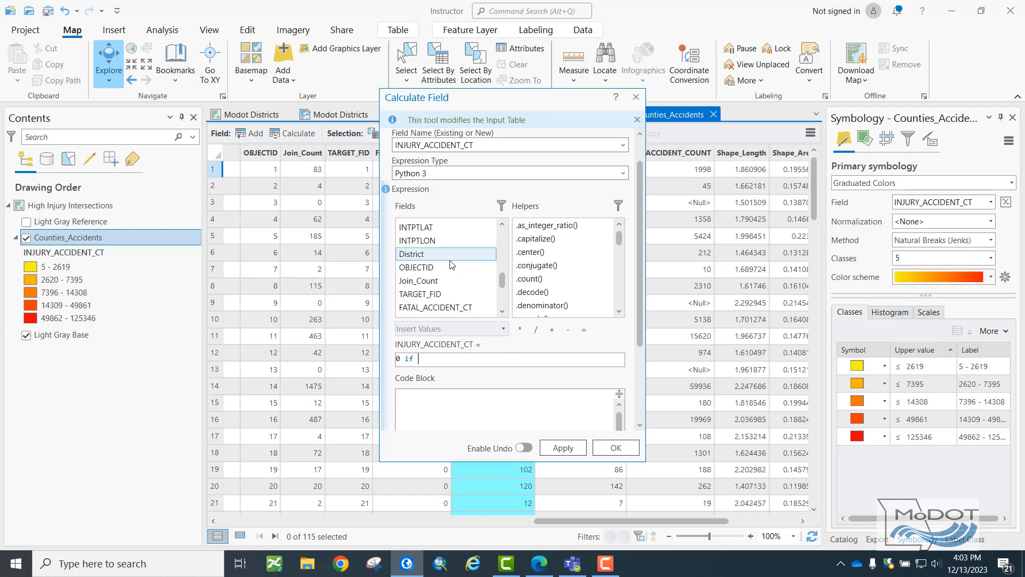
pyautogui.scroll(-2, 452, 264)
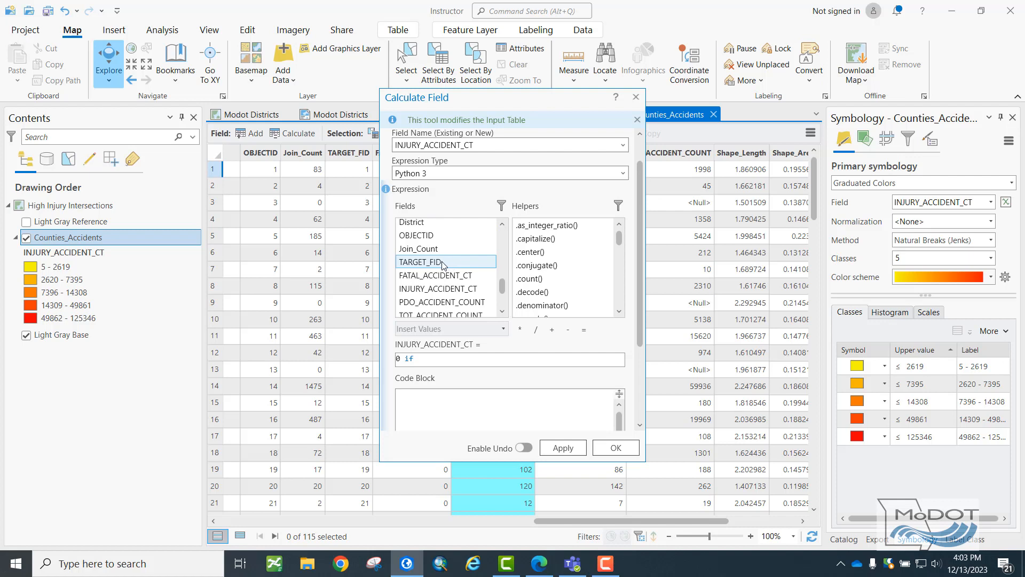
pyautogui.doubleClick(431, 249)
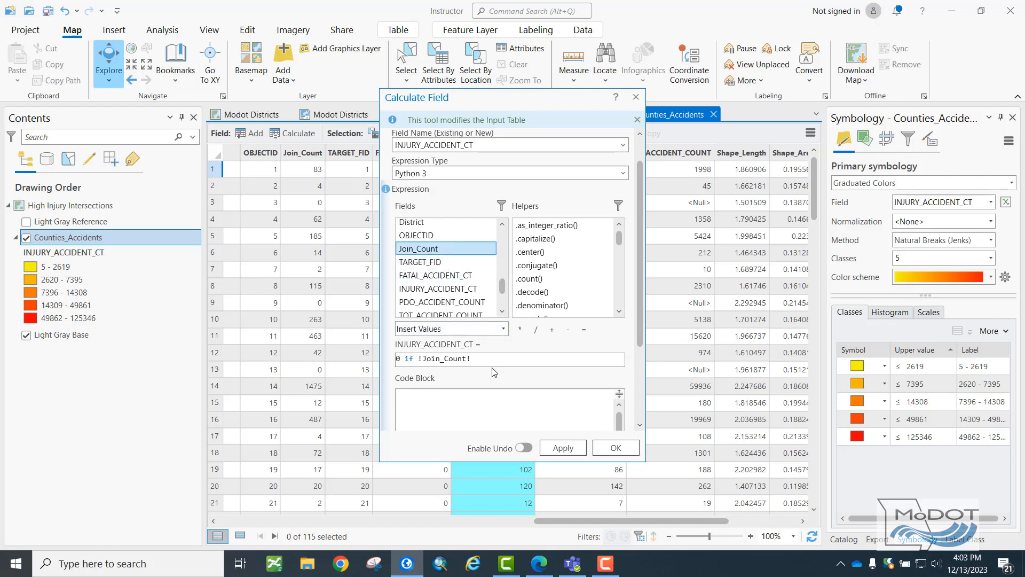
pyautogui.write('== 0')
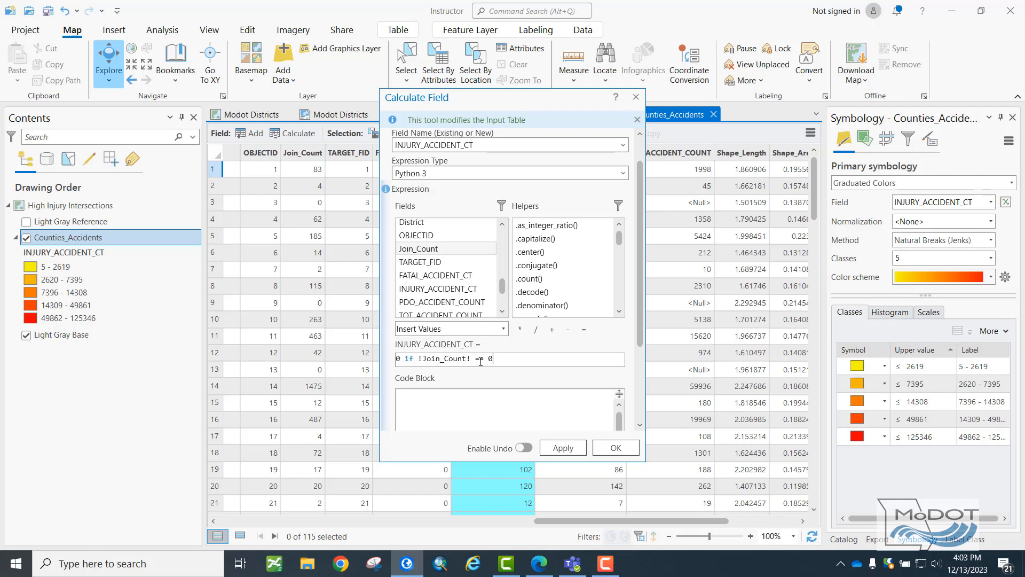
pyautogui.write('else')
pyautogui.doubleClick(463, 290)
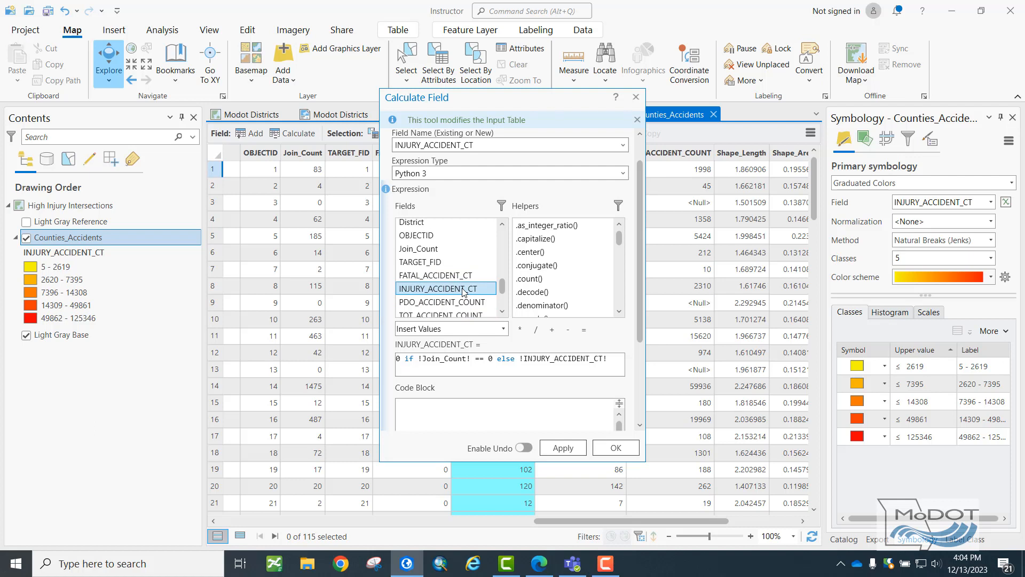
# Enable undo for the field calculation, run it on INJURY_ACCIDENT_CT and check the accident count columns.
pyautogui.click(523, 449)
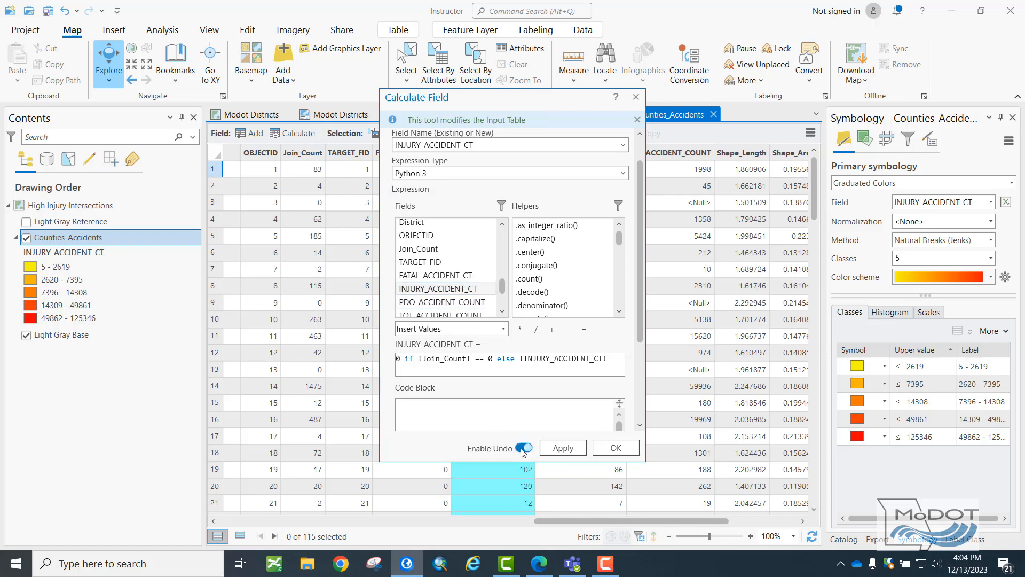
pyautogui.click(563, 448)
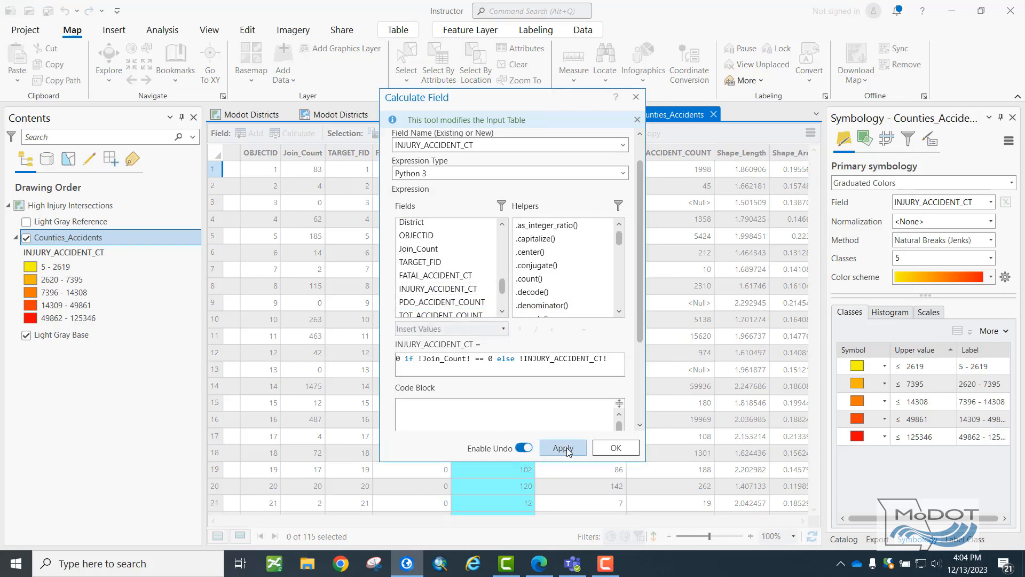
pyautogui.click(616, 448)
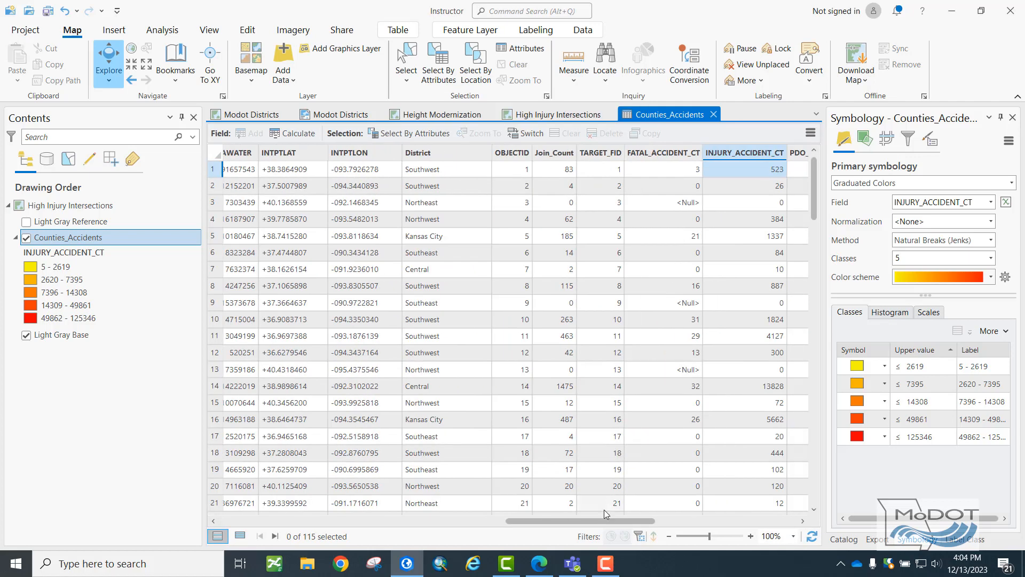
pyautogui.moveTo(603, 521); pyautogui.dragTo(658, 514)
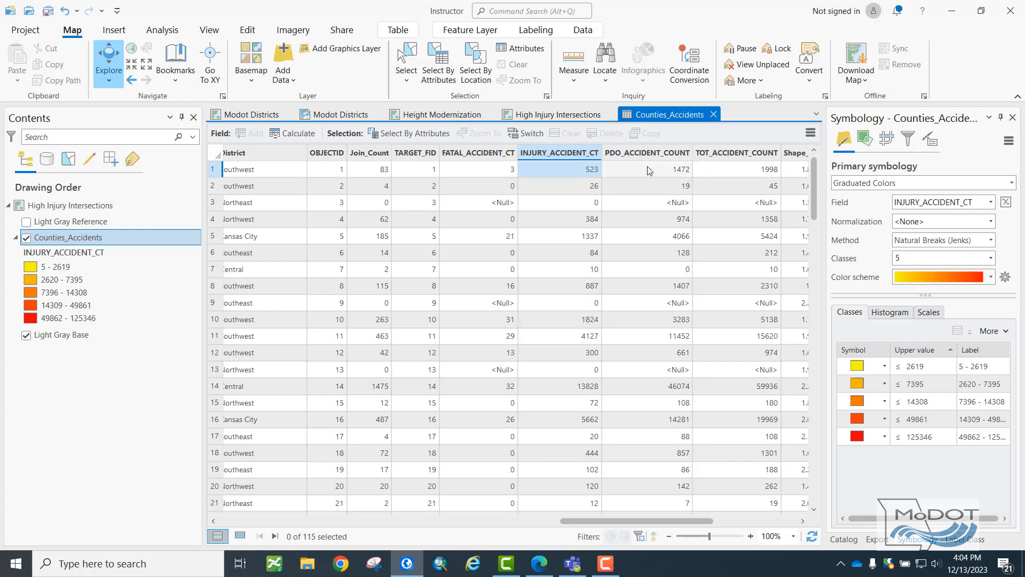
# Save the edits made to the Counties_Accidents attribute table.
pyautogui.moveTo(647, 162)
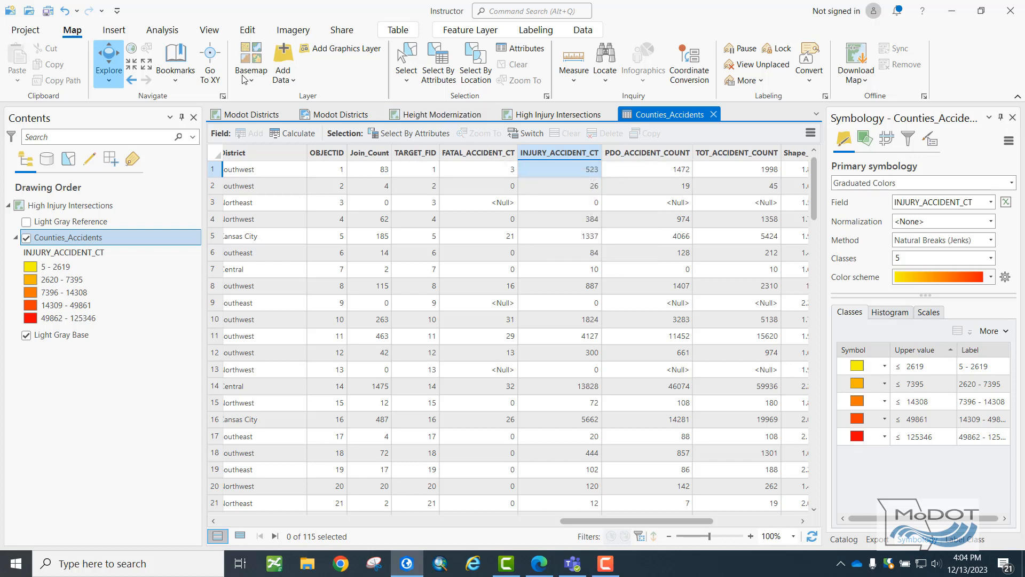
pyautogui.click(246, 31)
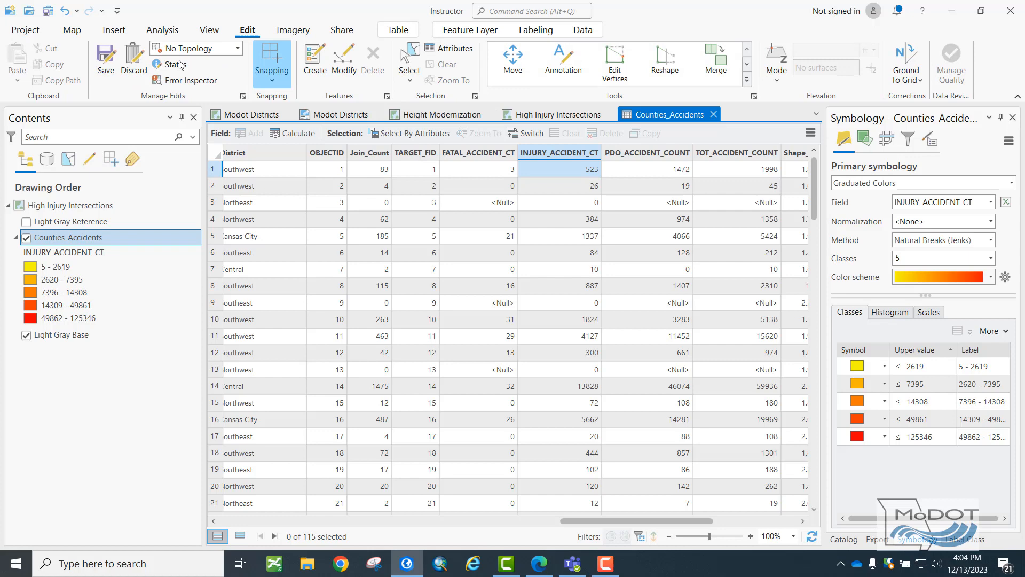
pyautogui.click(105, 67)
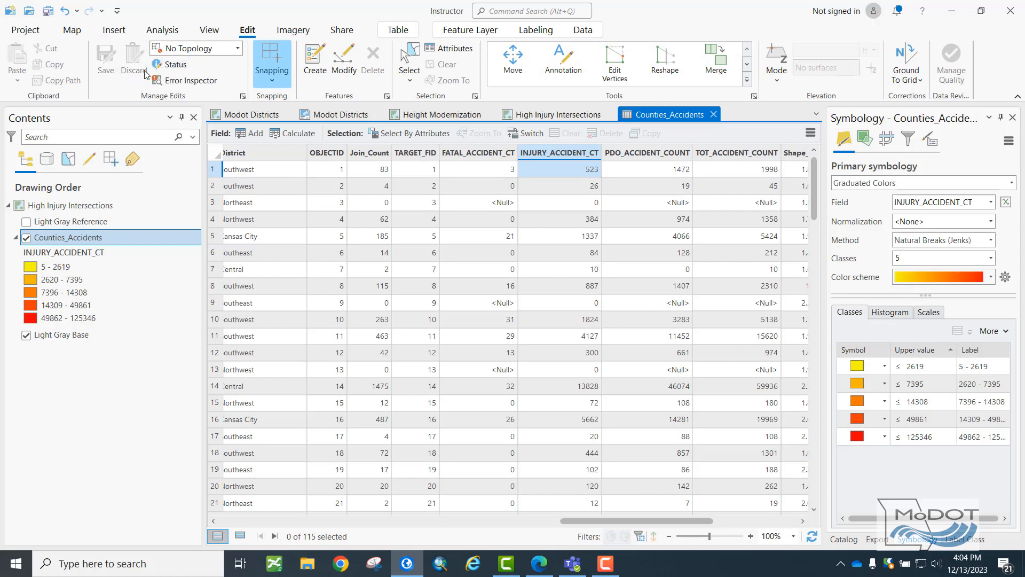
# Return to the High Injury Intersections map and refresh the Counties_Accidents symbology by switching its field to TARGET_FID and back to INJURY_ACCIDENT_CT.
pyautogui.click(528, 114)
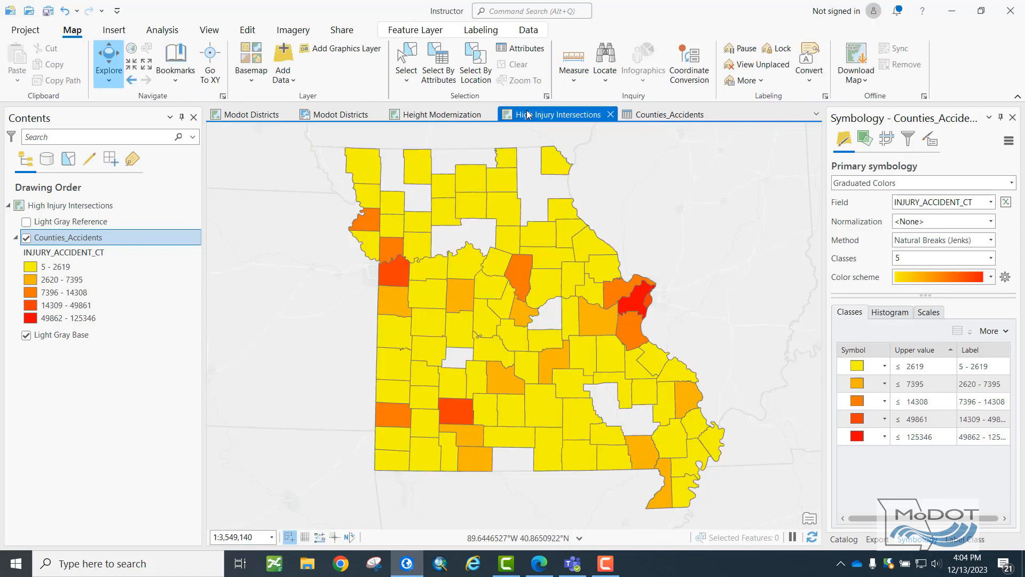
pyautogui.click(470, 178)
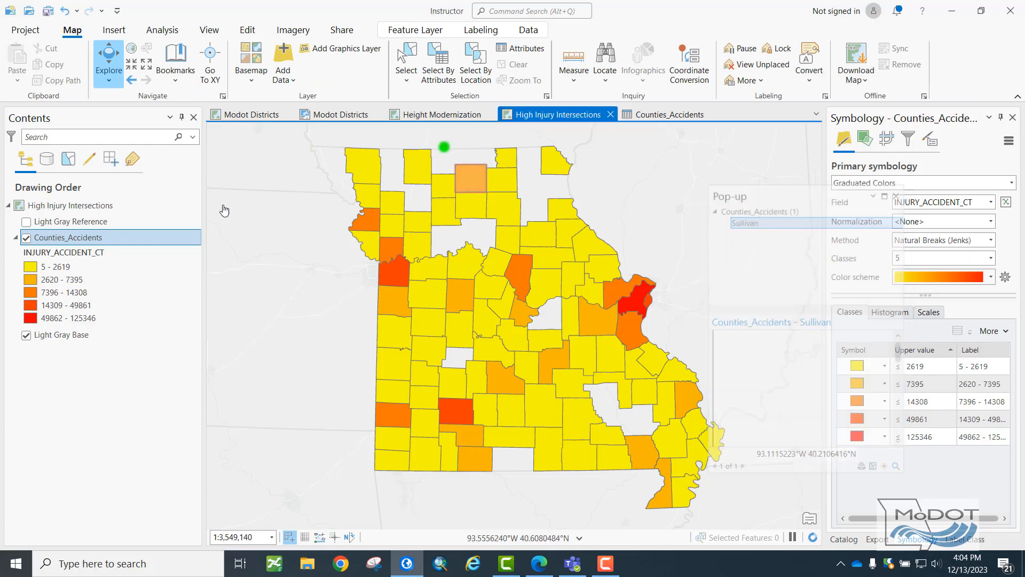
pyautogui.click(112, 238)
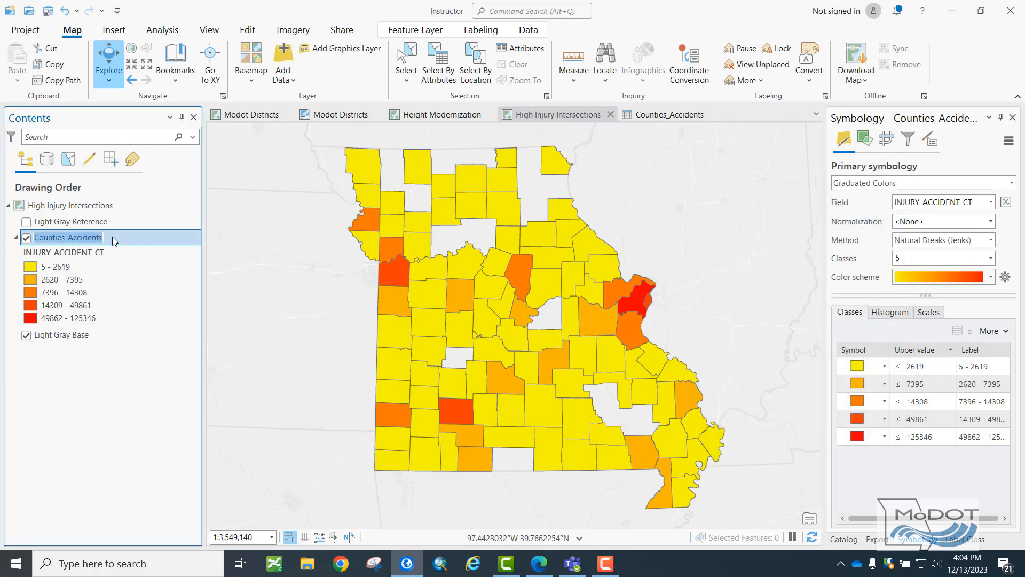
pyautogui.click(990, 202)
pyautogui.click(936, 270)
pyautogui.click(990, 201)
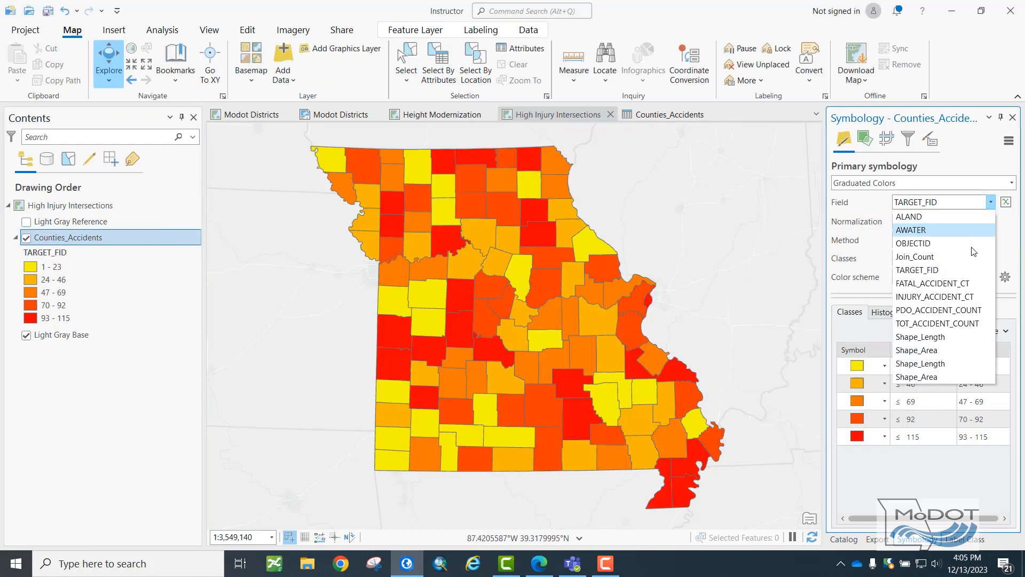
pyautogui.click(956, 297)
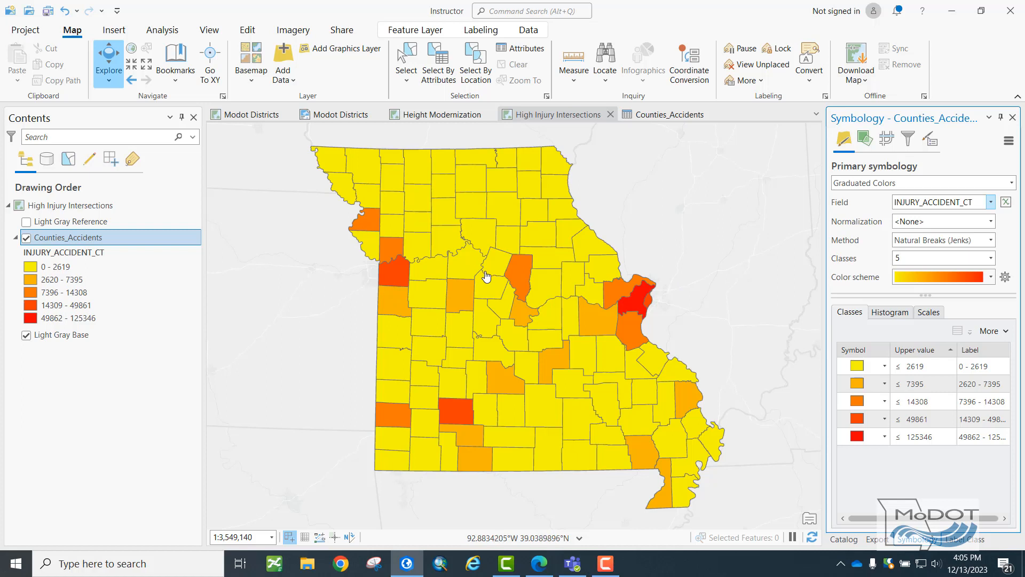
# Apply the five-class light-to-dark orange color scheme to the Counties_Accidents layer.
pyautogui.click(991, 277)
pyautogui.scroll(-2, 969, 318)
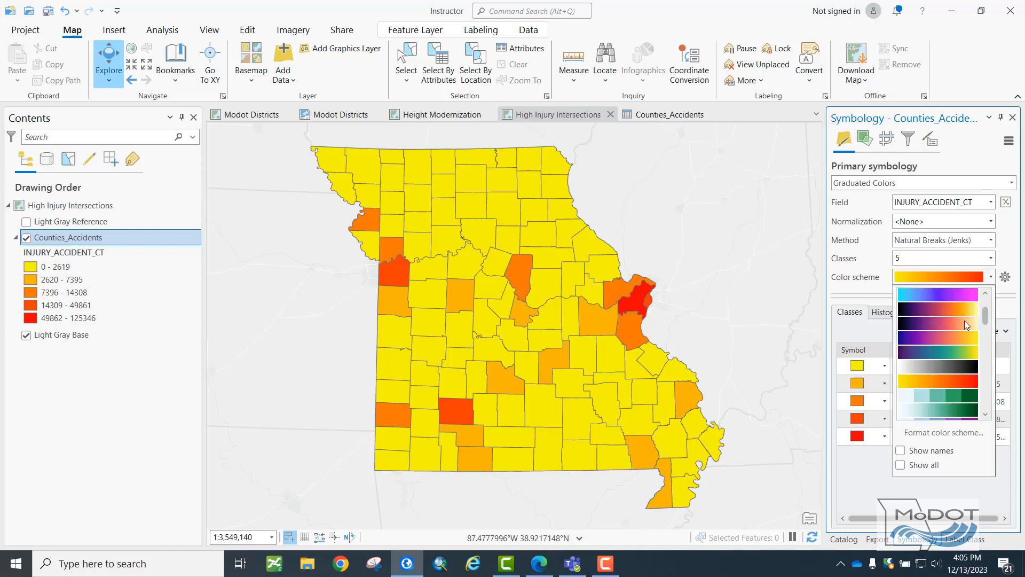
pyautogui.scroll(-1, 968, 352)
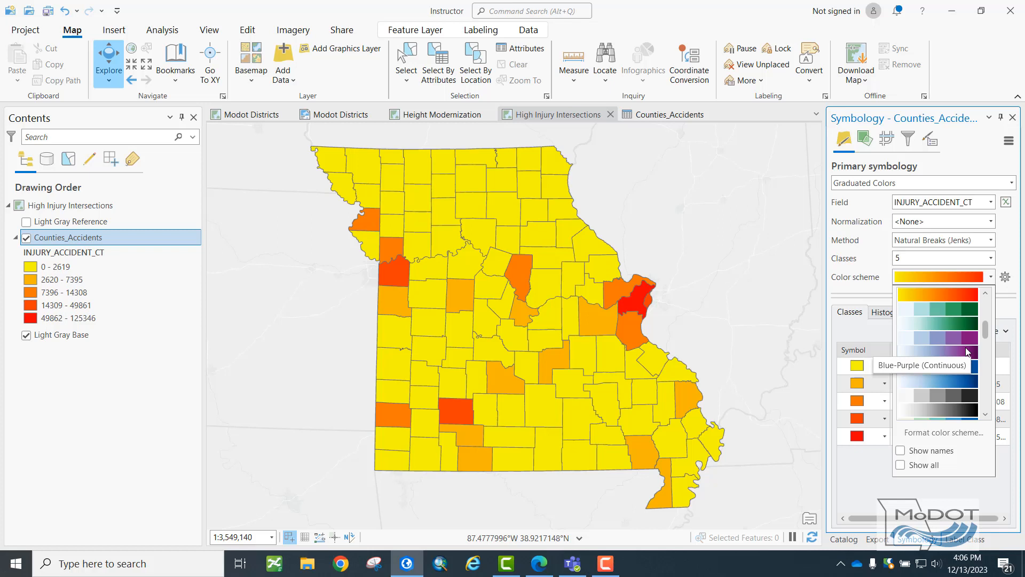
pyautogui.scroll(3, 956, 347)
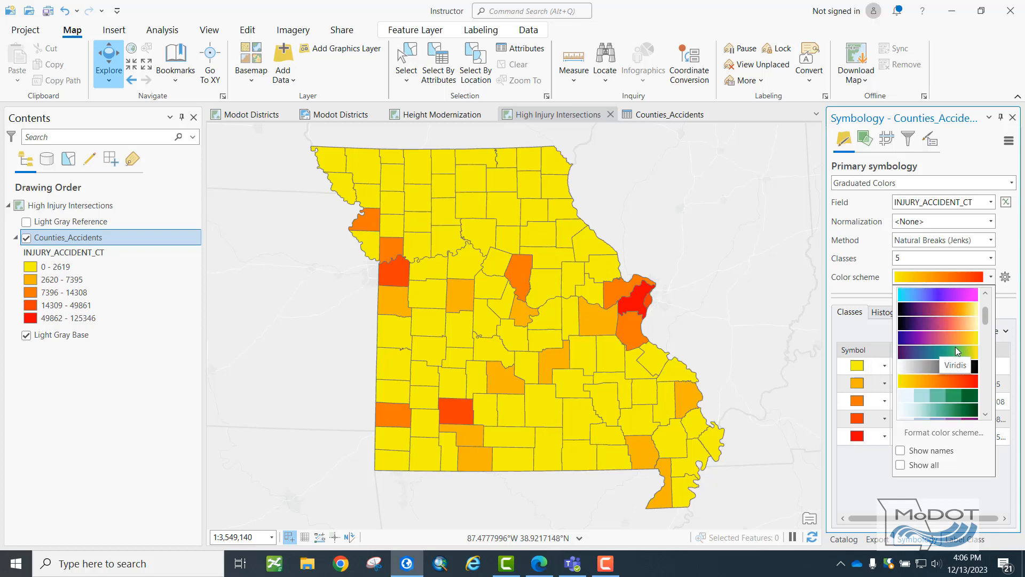
pyautogui.scroll(-4, 938, 337)
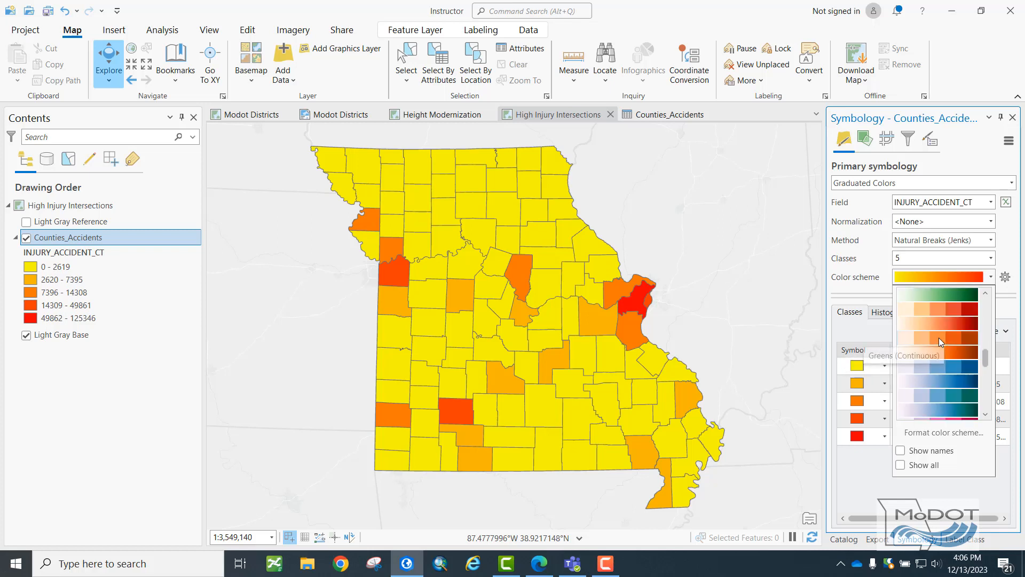
pyautogui.click(939, 337)
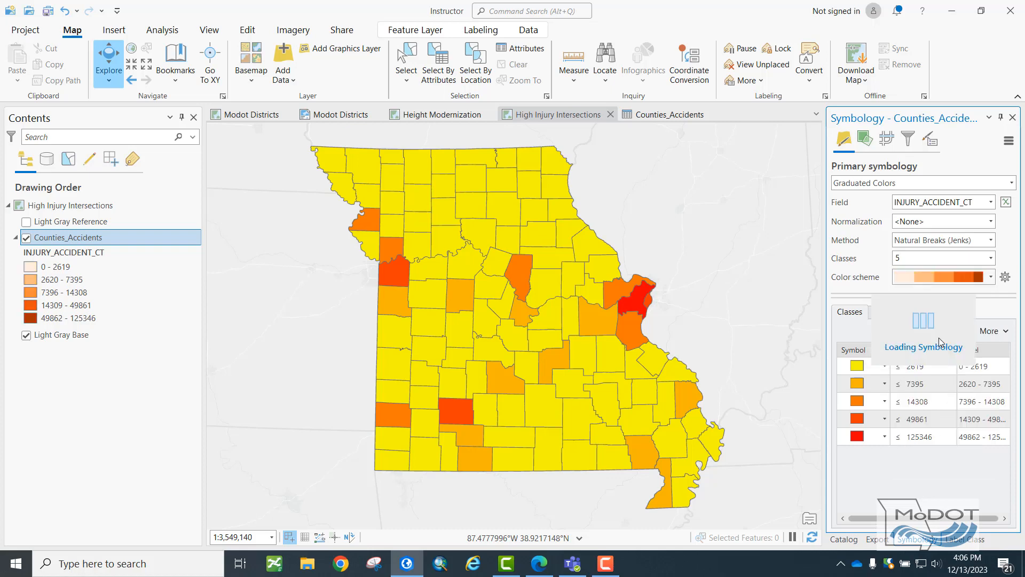